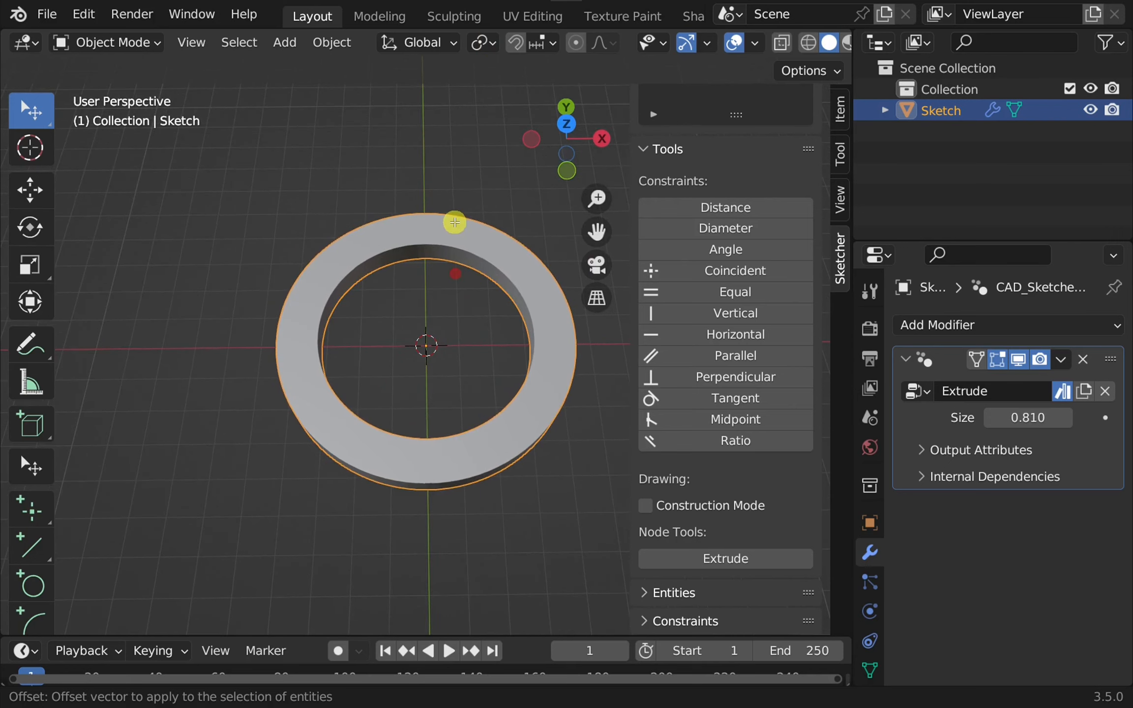
Delete the default camera, cube and light from the scene
{"action": "key", "text": "ctrl+z"}
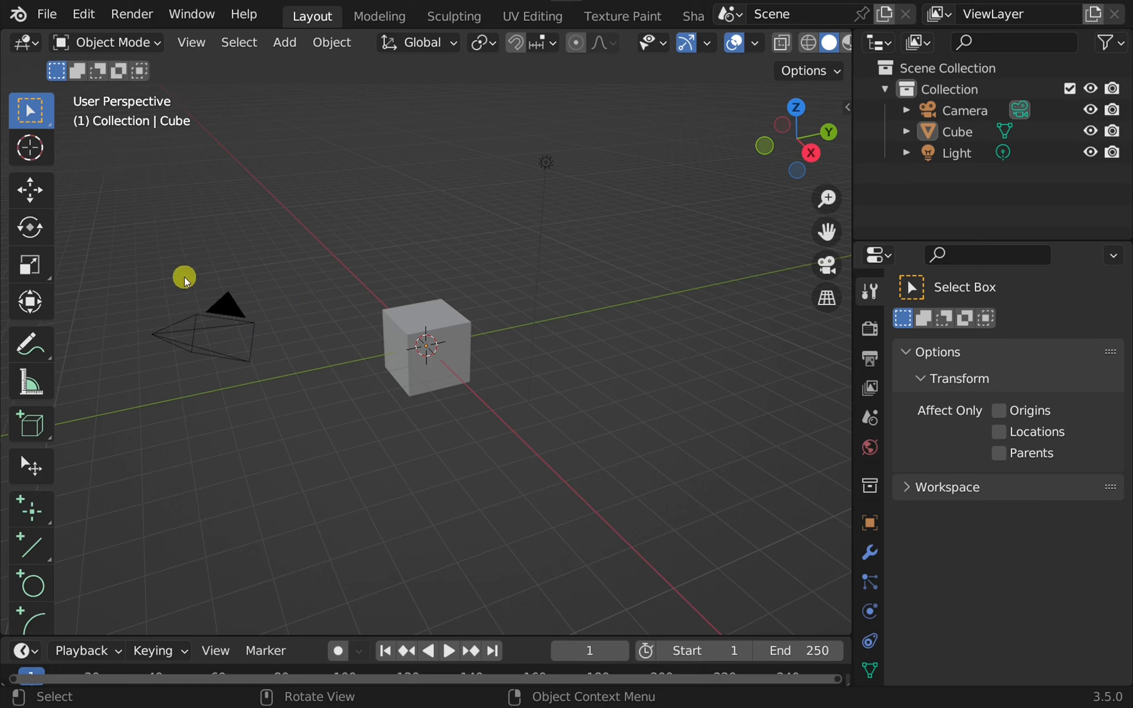
{"action": "left_click_drag", "start_coordinate": [108, 136], "coordinate": [684, 520]}
{"action": "key", "text": "Delete"}
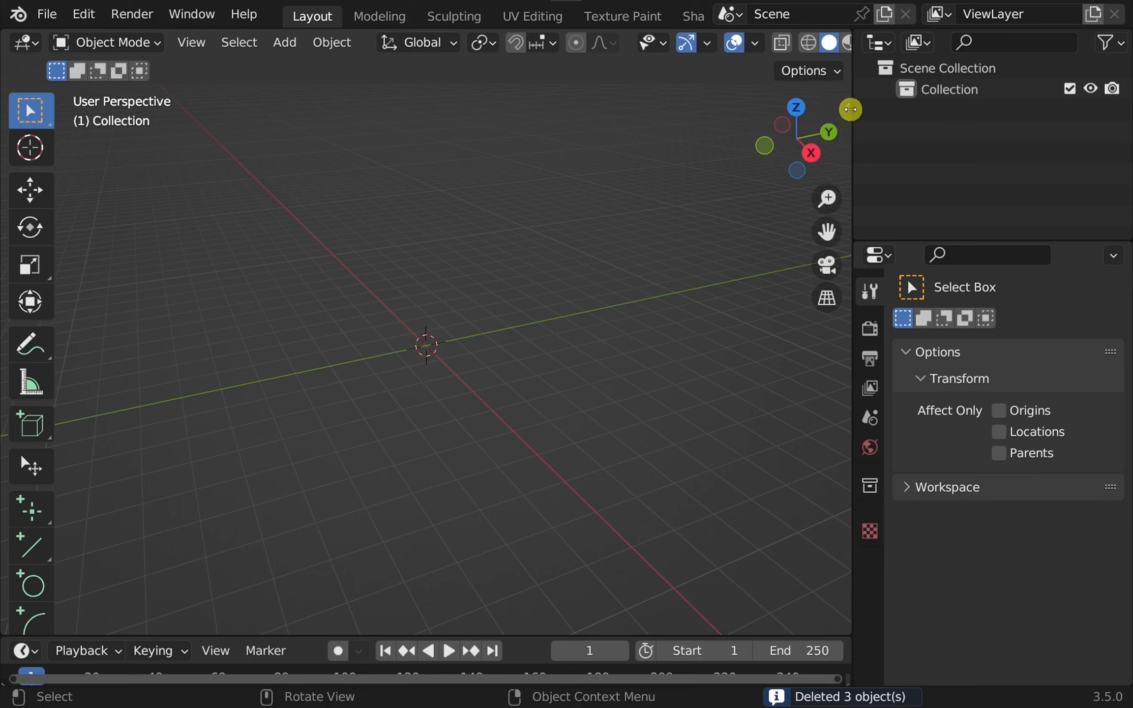
Start a new CAD sketch on the horizontal XY workplane and view it from the top
{"action": "left_click", "coordinate": [851, 110]}
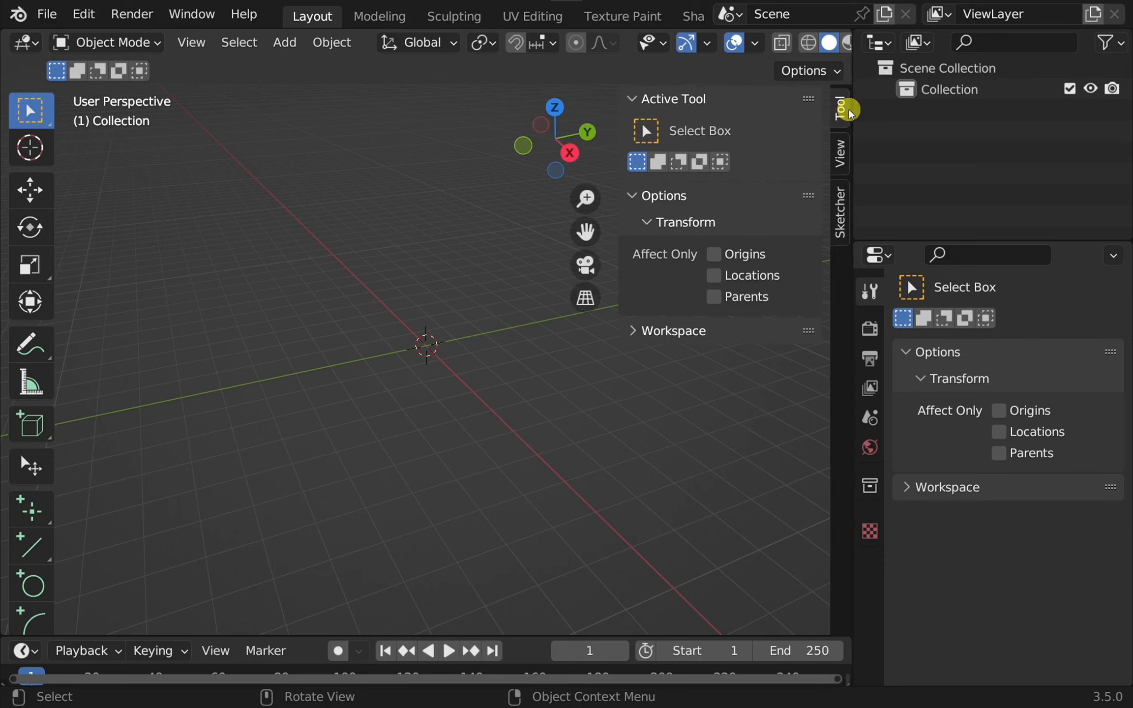
{"action": "left_click", "coordinate": [839, 223]}
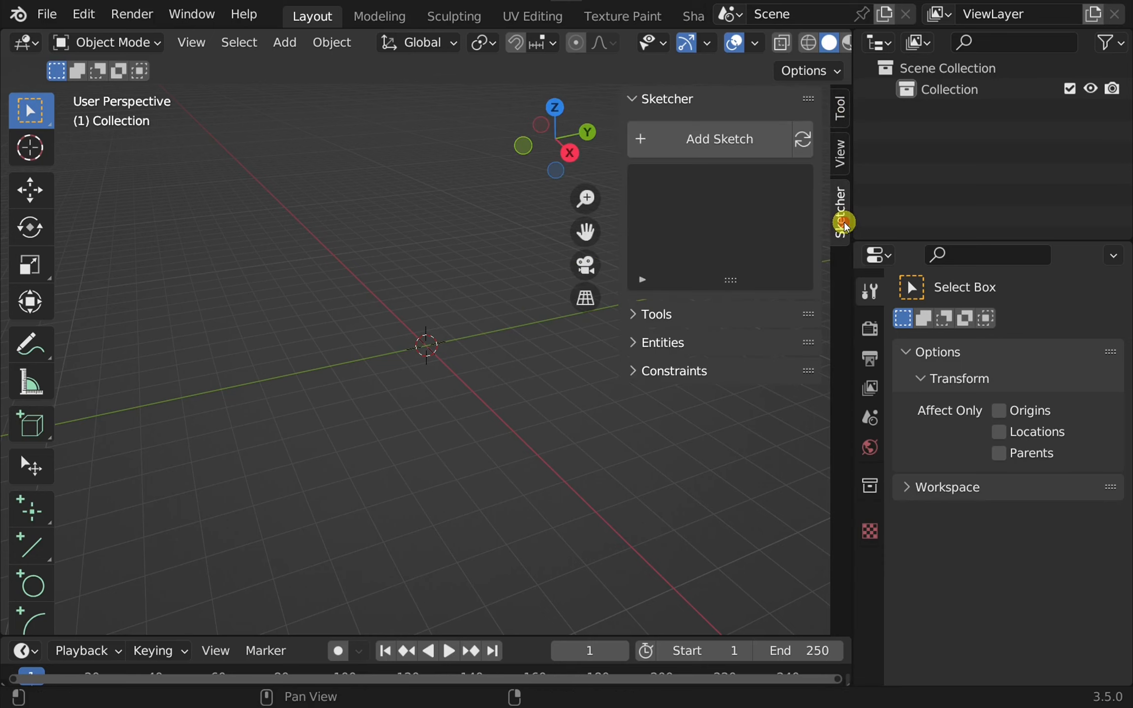
{"action": "left_click", "coordinate": [684, 142]}
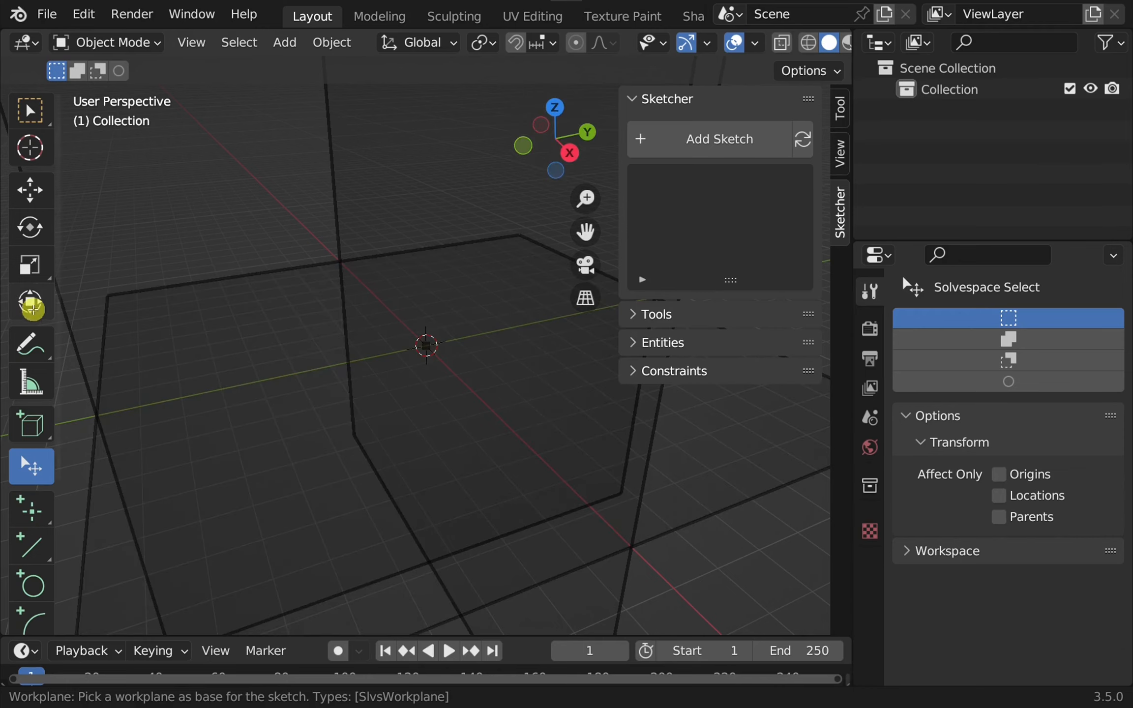
{"action": "left_click", "coordinate": [165, 294]}
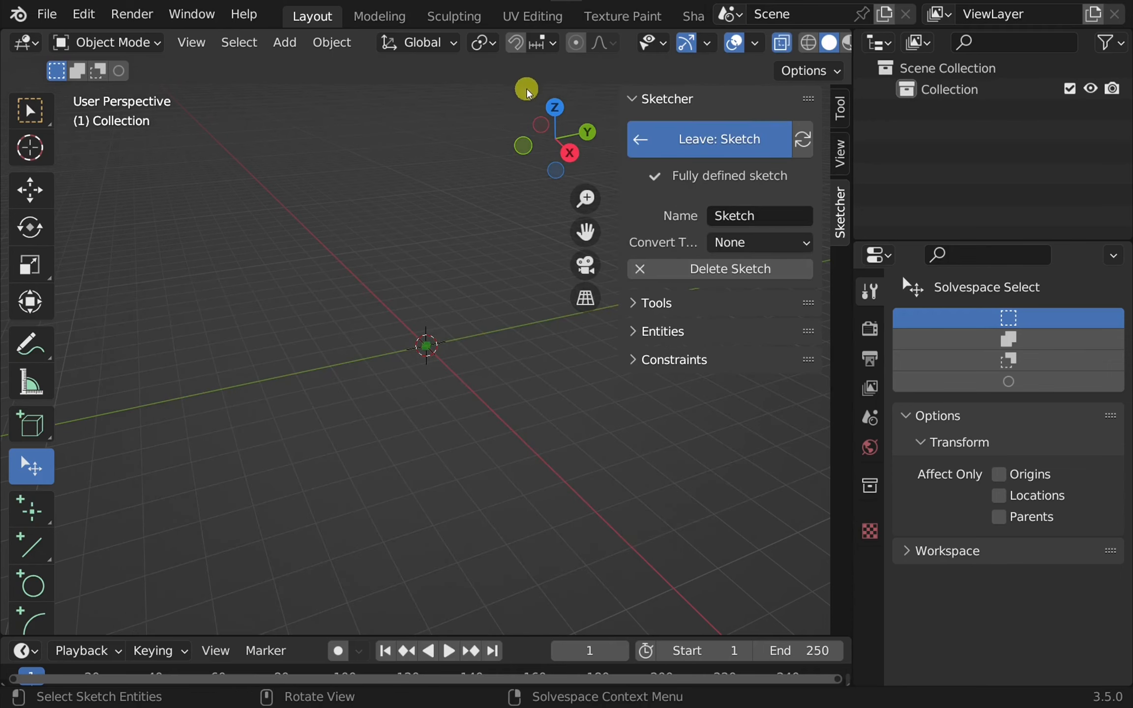
{"action": "left_click", "coordinate": [557, 108]}
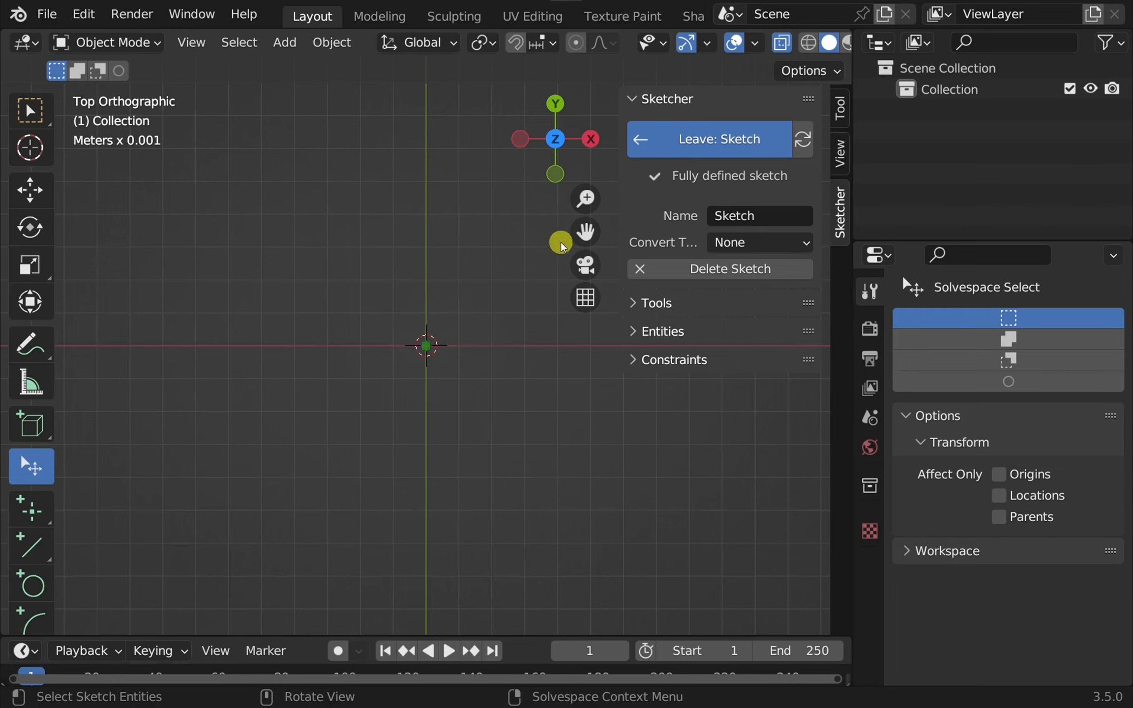
Show the sketch tools and draw two concentric circles of different sizes centred on the sketch origin
{"action": "left_click", "coordinate": [648, 304]}
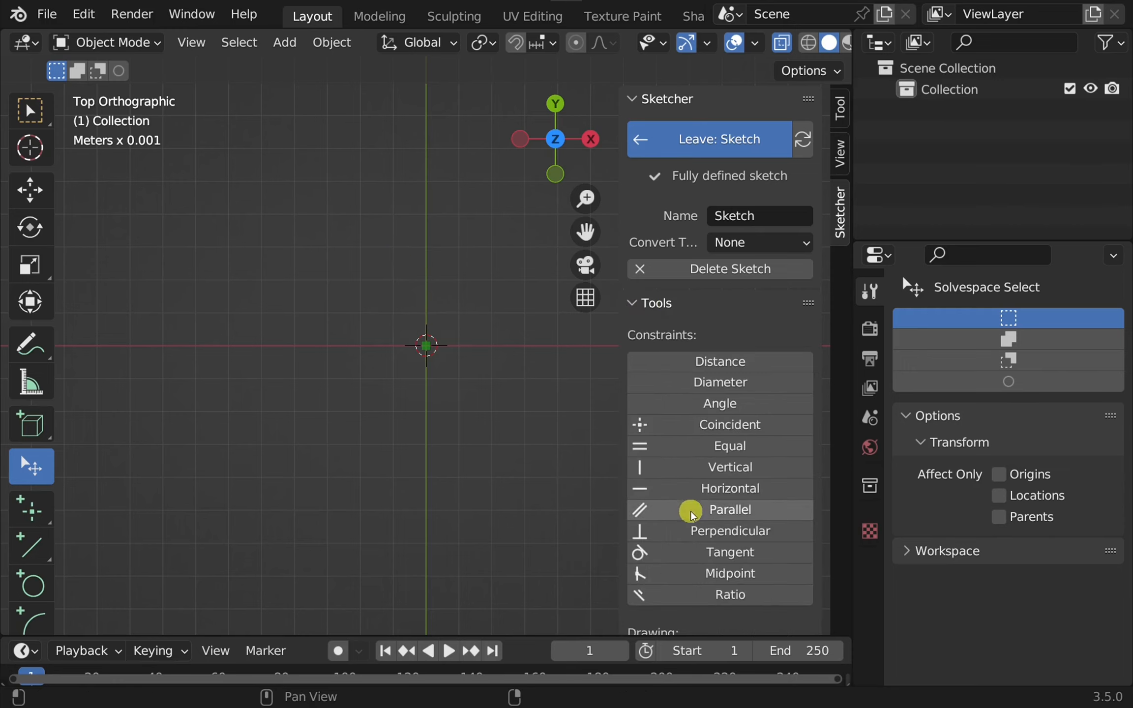
{"action": "scroll", "coordinate": [694, 504], "scroll_direction": "down", "scroll_amount": 5}
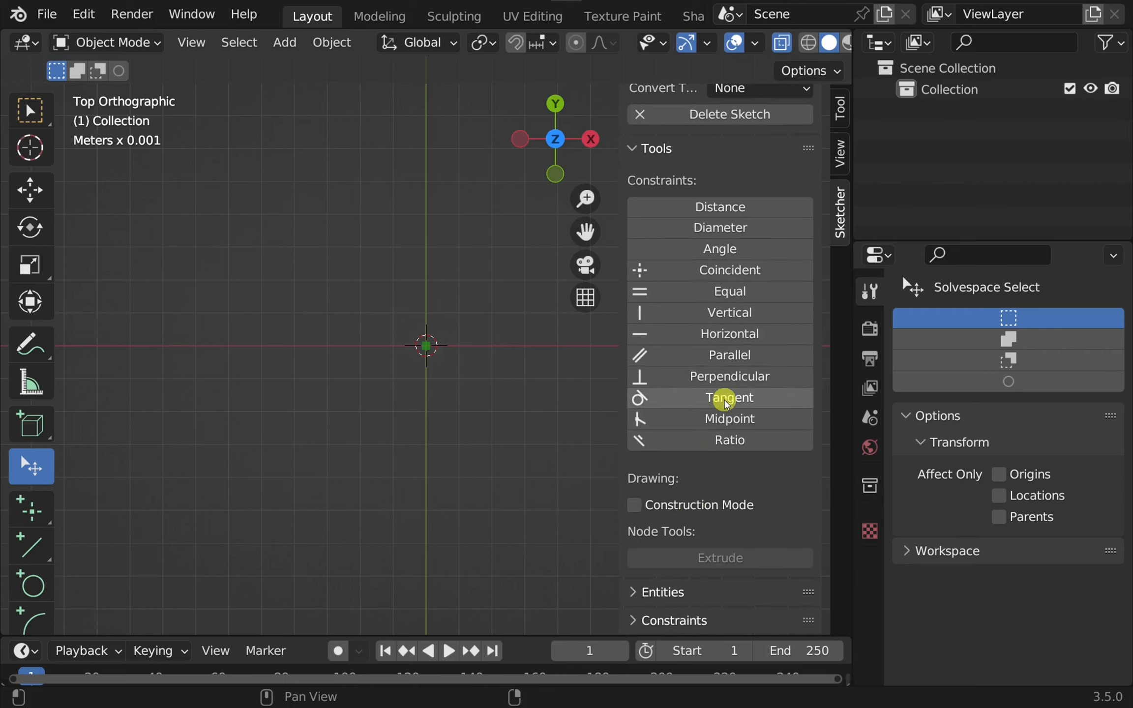
{"action": "scroll", "coordinate": [726, 400], "scroll_direction": "up", "scroll_amount": 5}
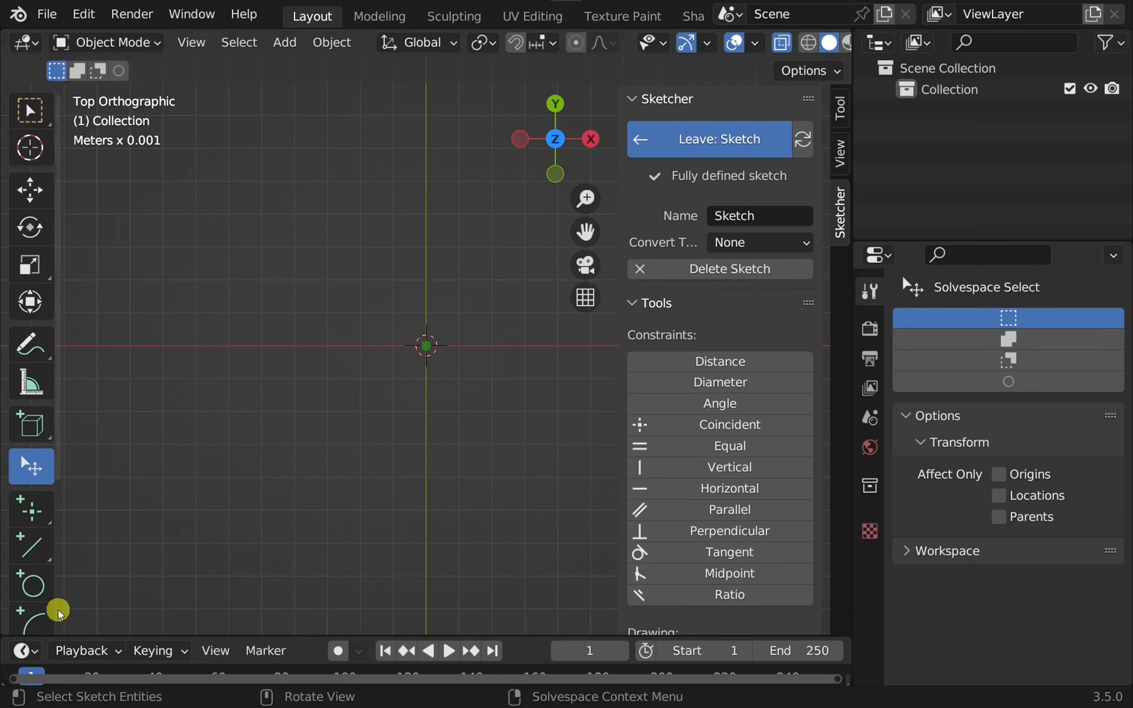
{"action": "left_click", "coordinate": [31, 585]}
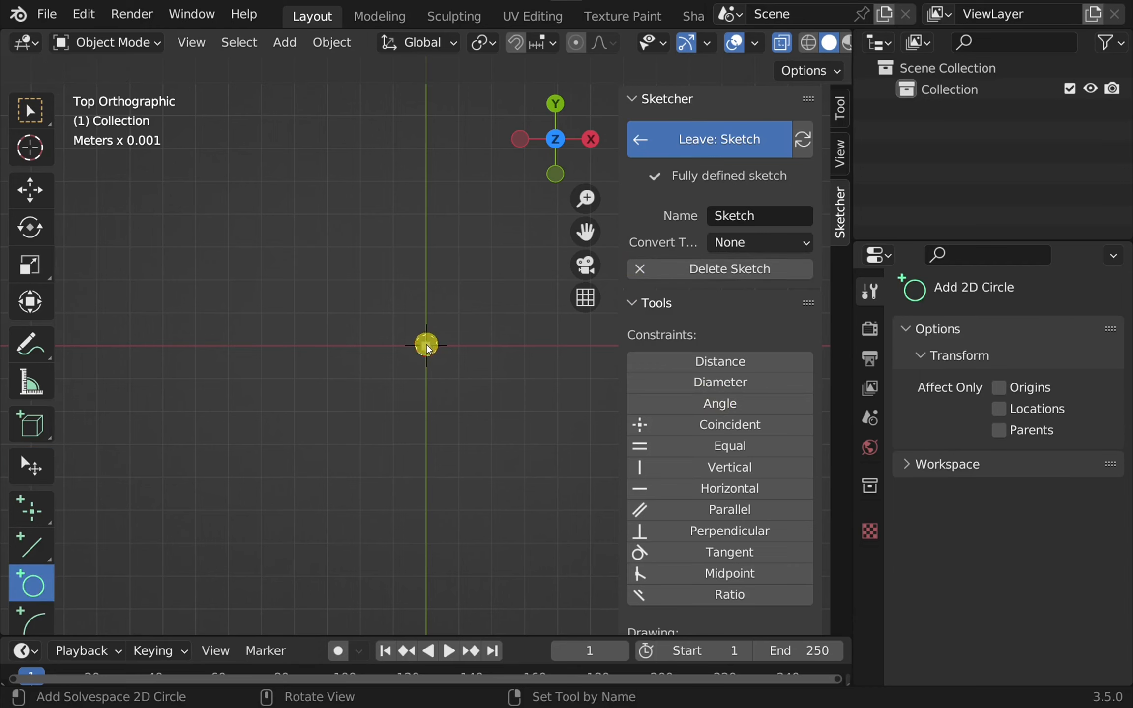
{"action": "left_click_drag", "start_coordinate": [426, 347], "coordinate": [553, 409]}
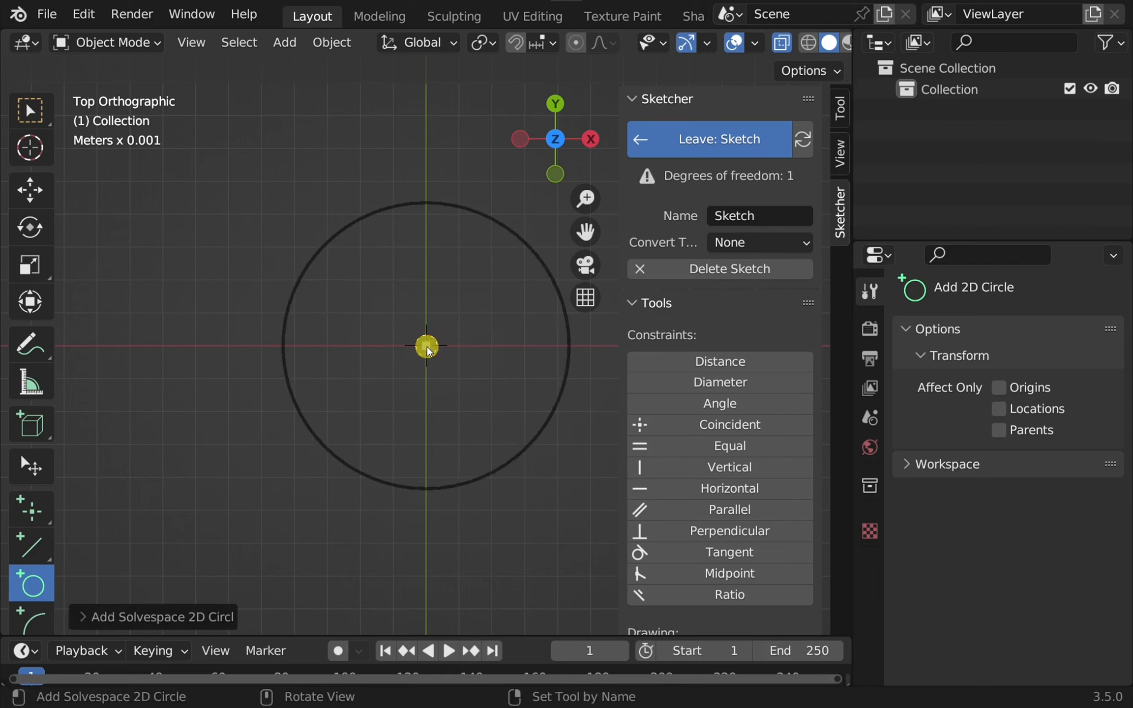
{"action": "left_click_drag", "start_coordinate": [426, 348], "coordinate": [522, 384]}
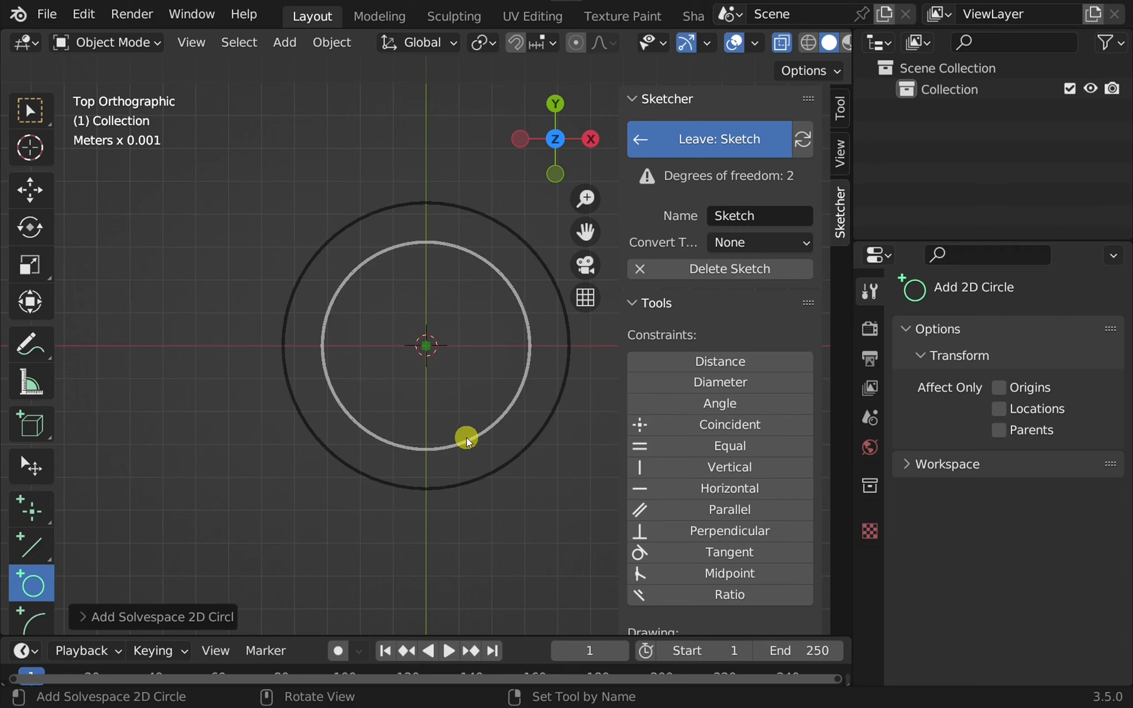
Set the sketch's convert type to Mesh with a mesh curve resolution of 25
{"action": "scroll", "coordinate": [678, 319], "scroll_direction": "down", "scroll_amount": 5}
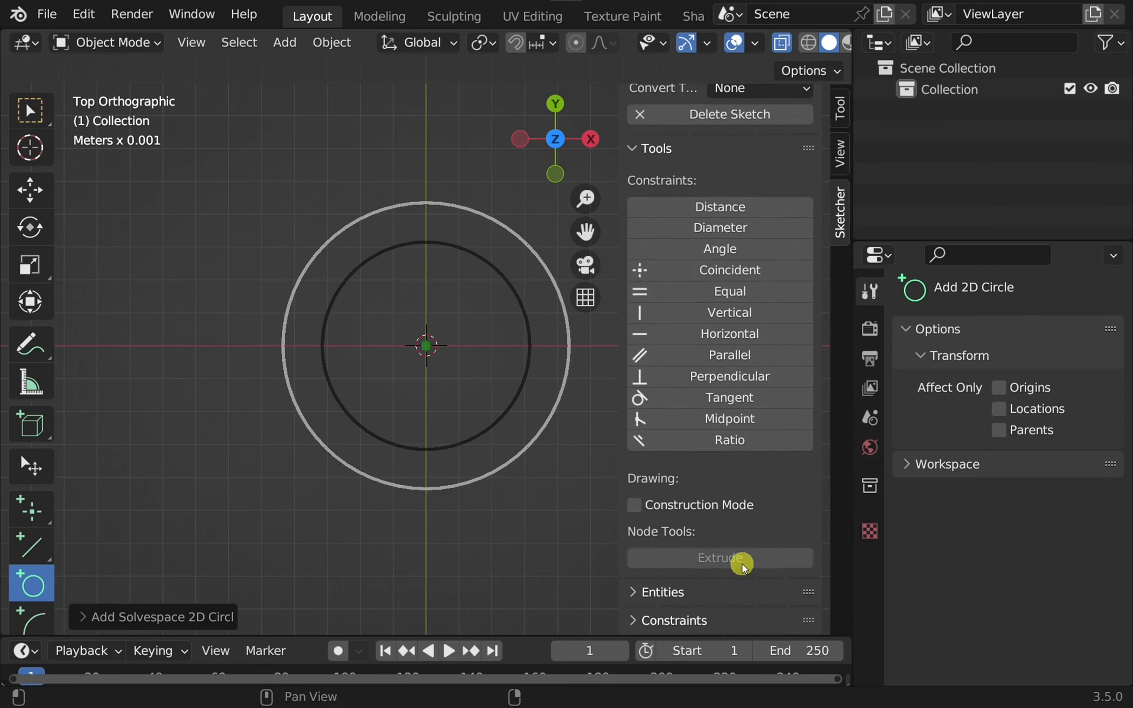
{"action": "scroll", "coordinate": [742, 468], "scroll_direction": "up", "scroll_amount": 6}
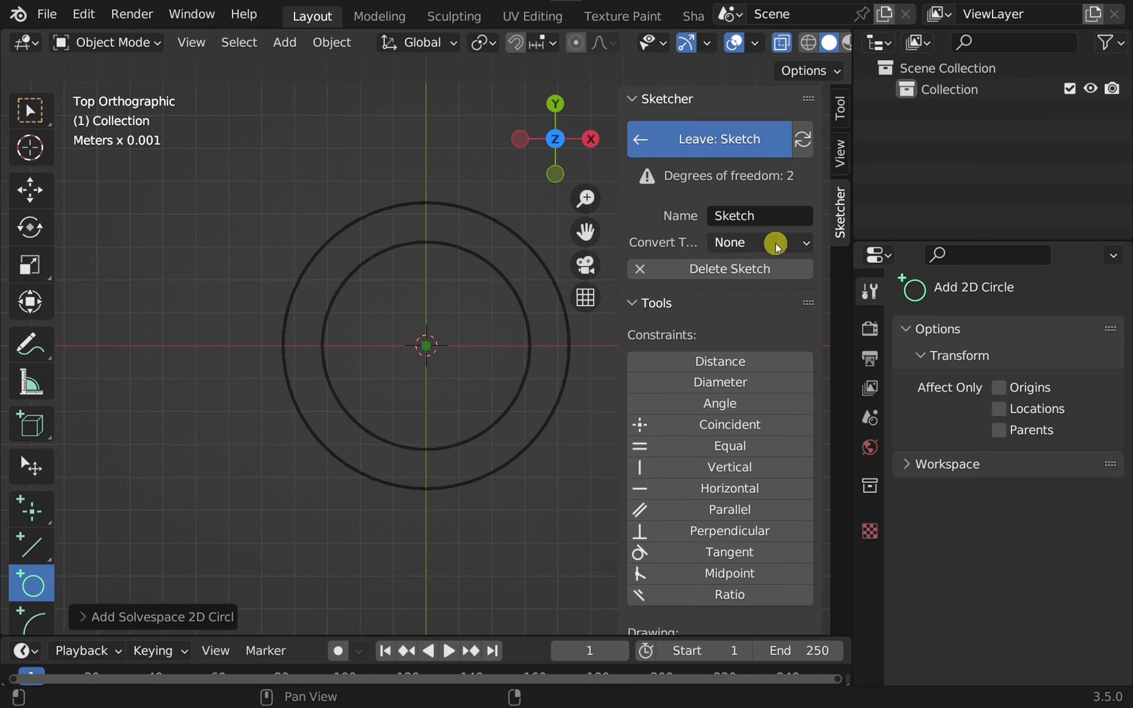
{"action": "left_click", "coordinate": [760, 243]}
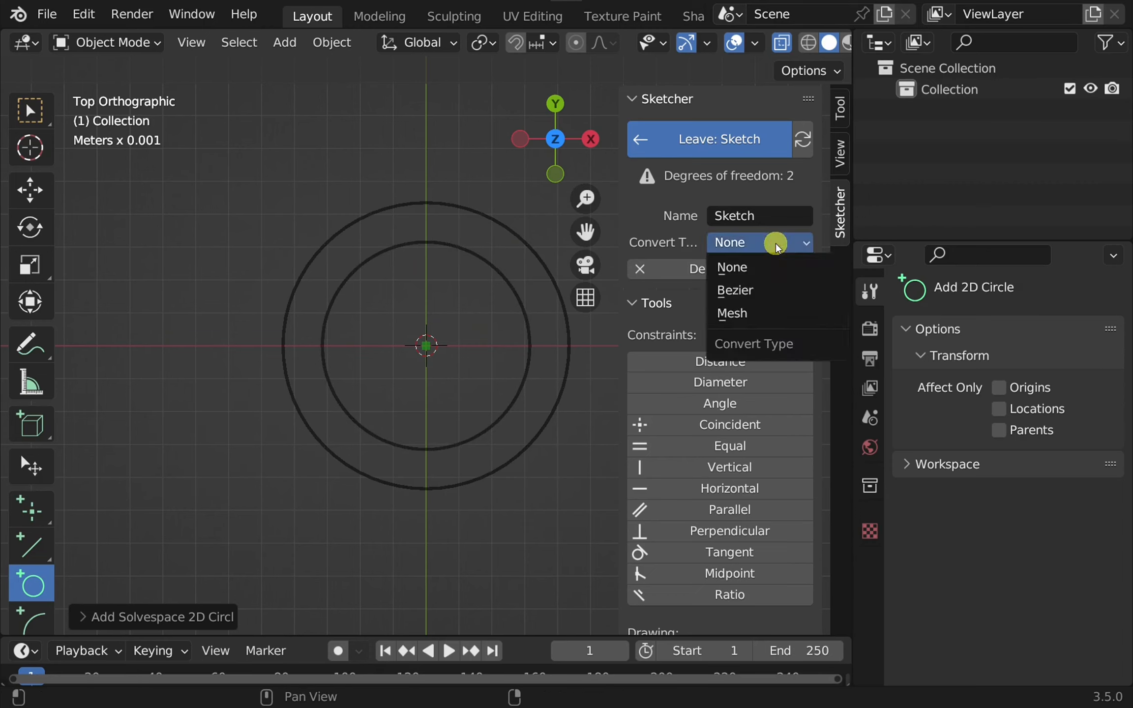
{"action": "left_click", "coordinate": [768, 315]}
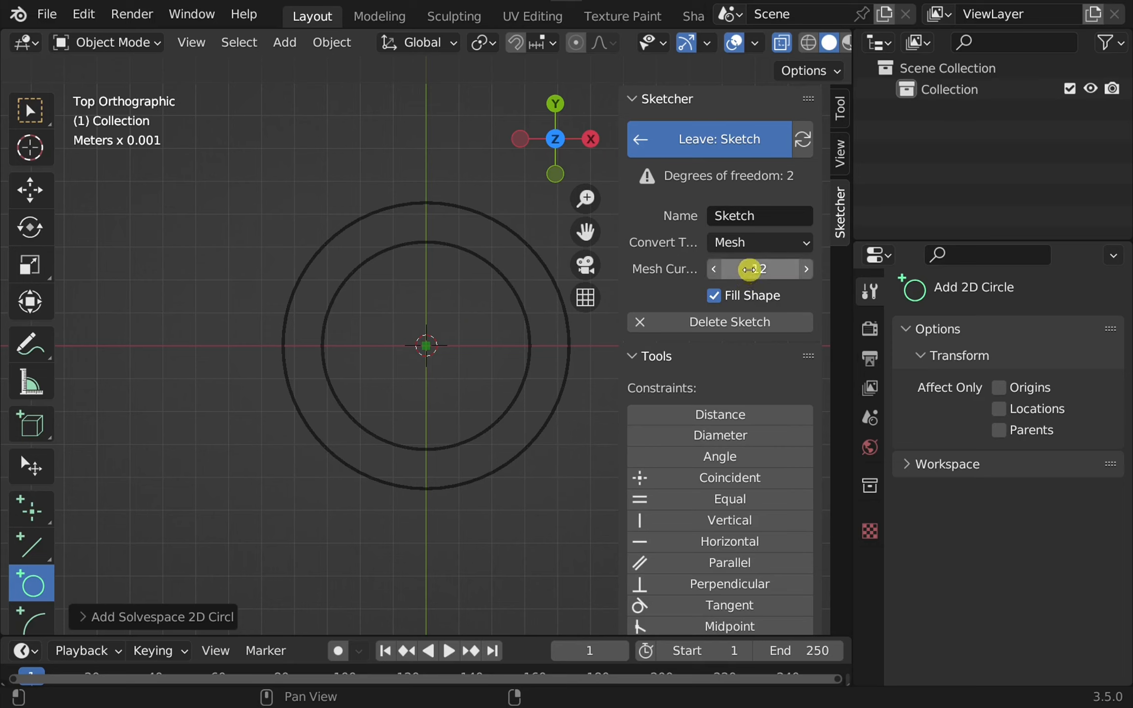
{"action": "mouse_move", "coordinate": [745, 269]}
{"action": "left_mouse_down"}
{"action": "mouse_move", "coordinate": [478, 268]}
{"action": "mouse_move", "coordinate": [541, 266]}
{"action": "mouse_move", "coordinate": [591, 438]}
{"action": "mouse_move", "coordinate": [736, 263]}
{"action": "left_mouse_up"}
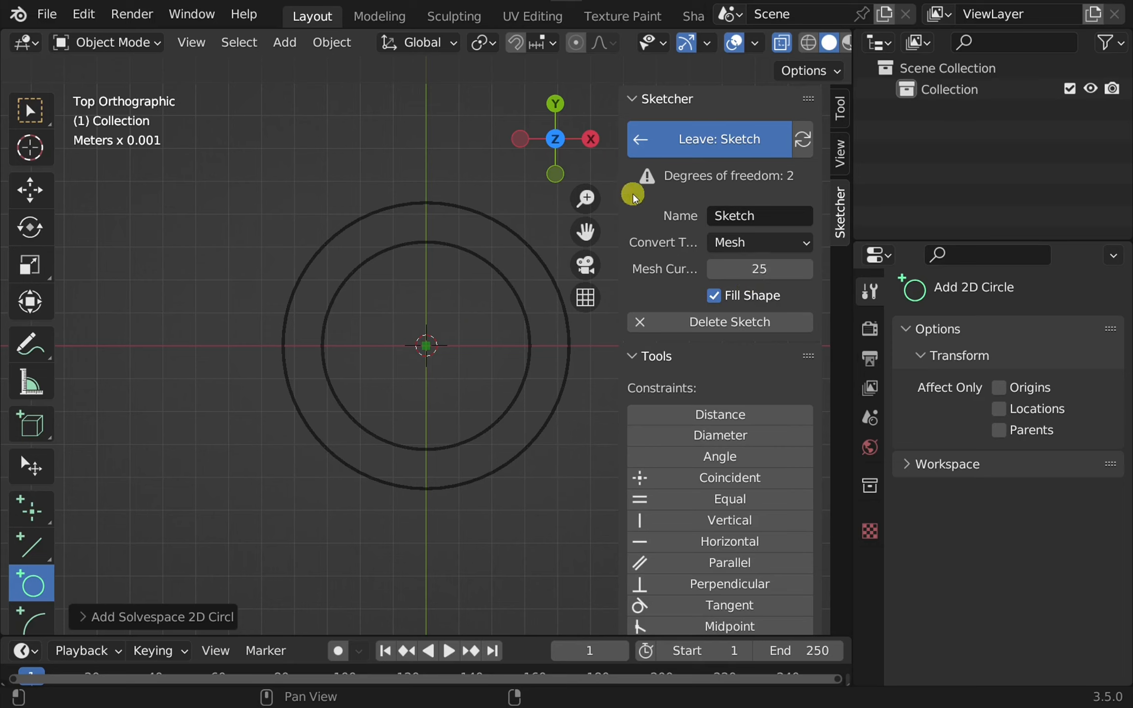
{"action": "mouse_move", "coordinate": [618, 203]}
{"action": "left_mouse_down"}
{"action": "mouse_move", "coordinate": [463, 204]}
{"action": "mouse_move", "coordinate": [540, 204]}
{"action": "left_mouse_up"}
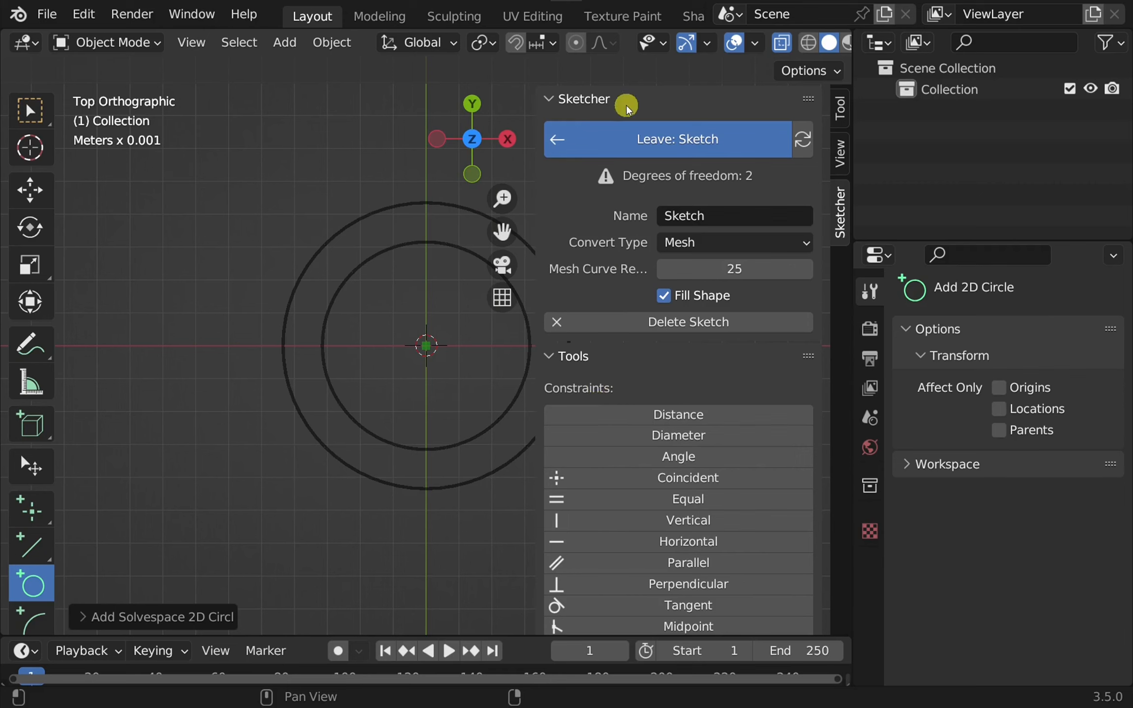
Leave the sketch to generate the flat ring mesh, and show the ring's modifier properties
{"action": "left_click", "coordinate": [690, 141]}
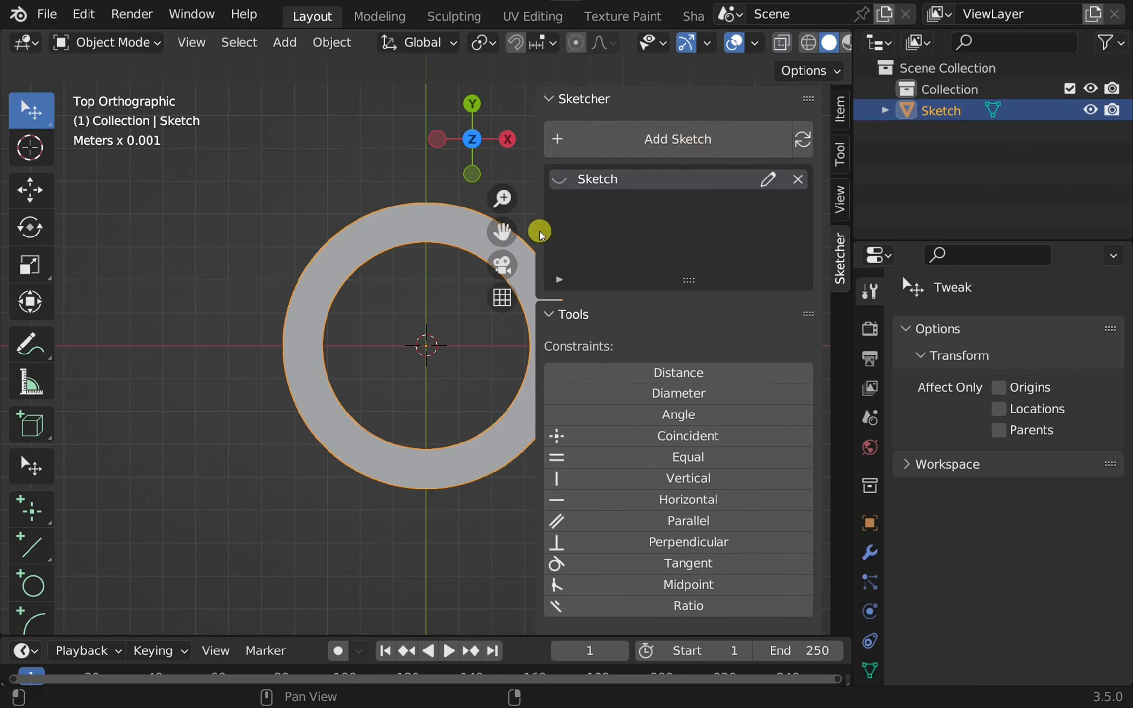
{"action": "left_click_drag", "start_coordinate": [534, 229], "coordinate": [629, 228]}
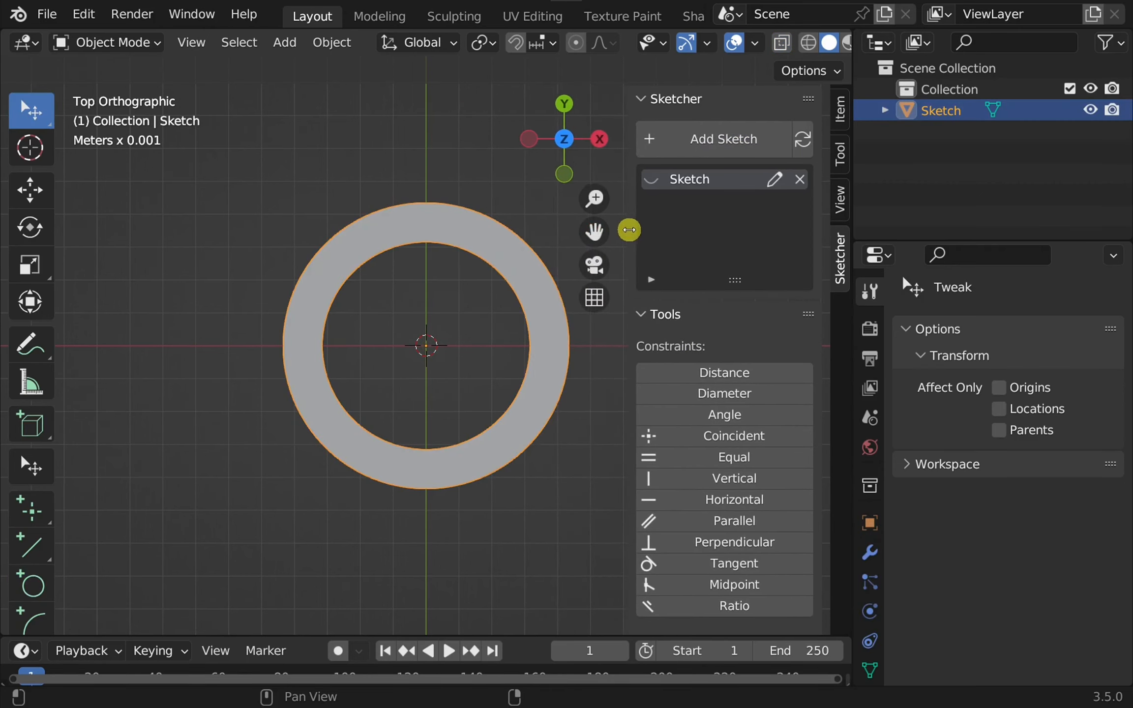
{"action": "left_click_drag", "start_coordinate": [567, 147], "coordinate": [577, 82]}
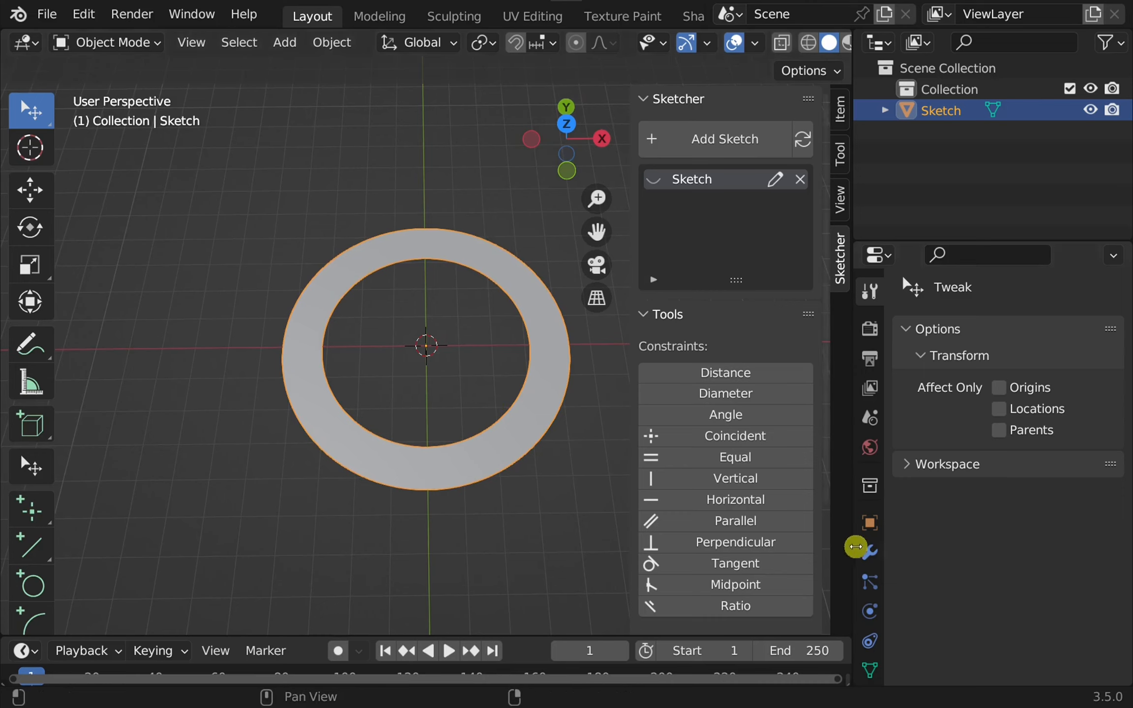
{"action": "left_click", "coordinate": [869, 553]}
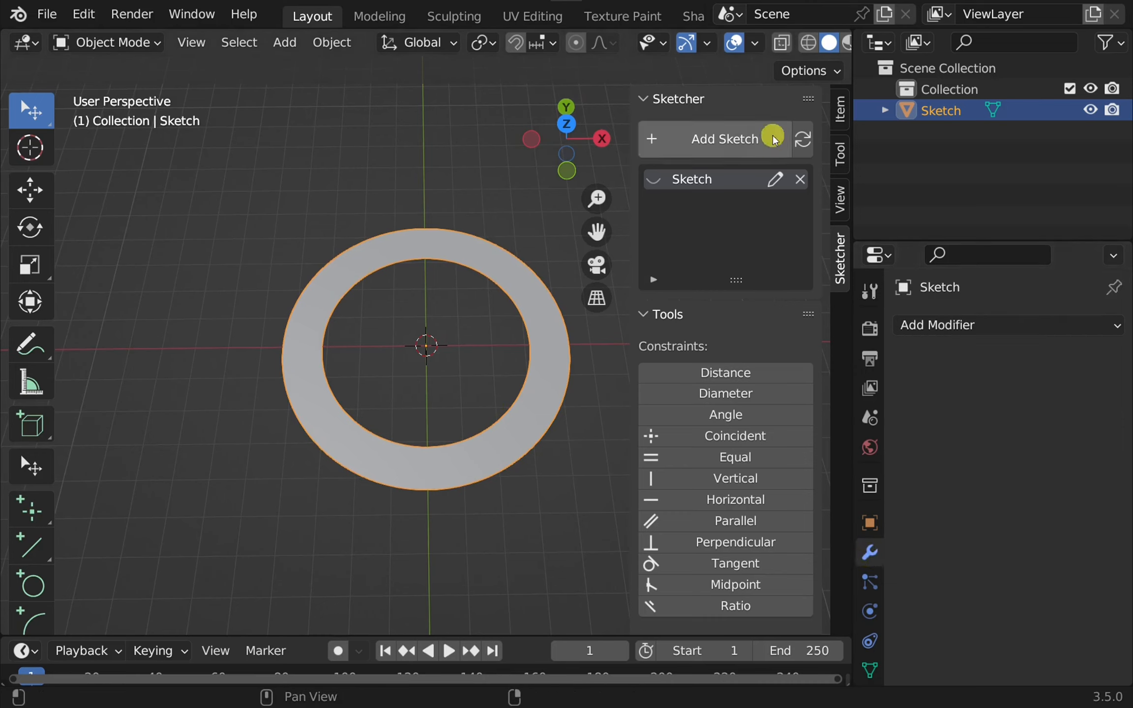
{"action": "left_click", "coordinate": [1046, 330]}
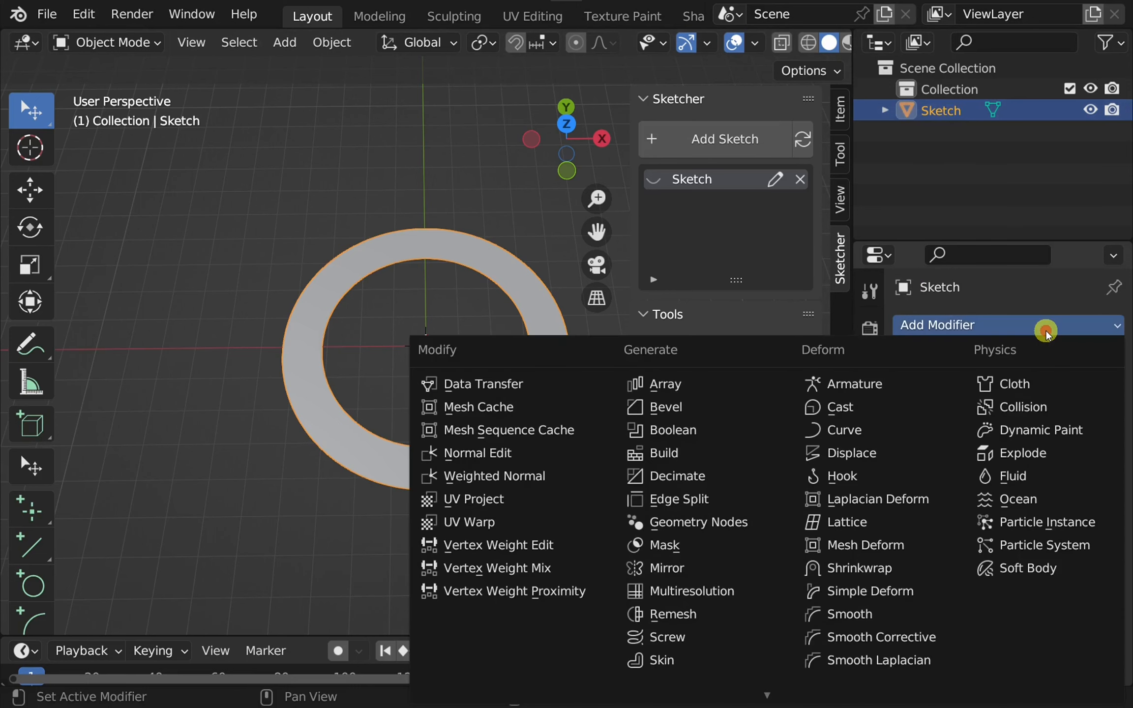
{"action": "scroll", "coordinate": [750, 675], "scroll_direction": "down", "scroll_amount": 5}
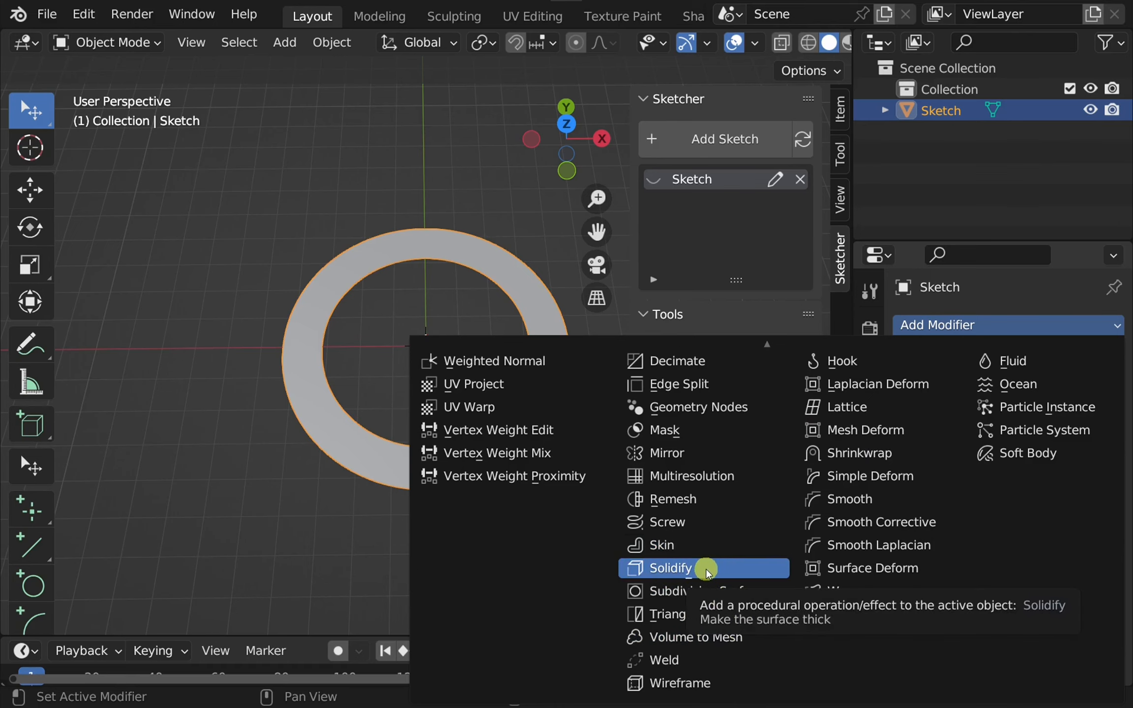
Extrude the ring profile upward by about 3.8 mm with the sketcher's Extrude node tool
{"action": "scroll", "coordinate": [758, 403], "scroll_direction": "down", "scroll_amount": 7}
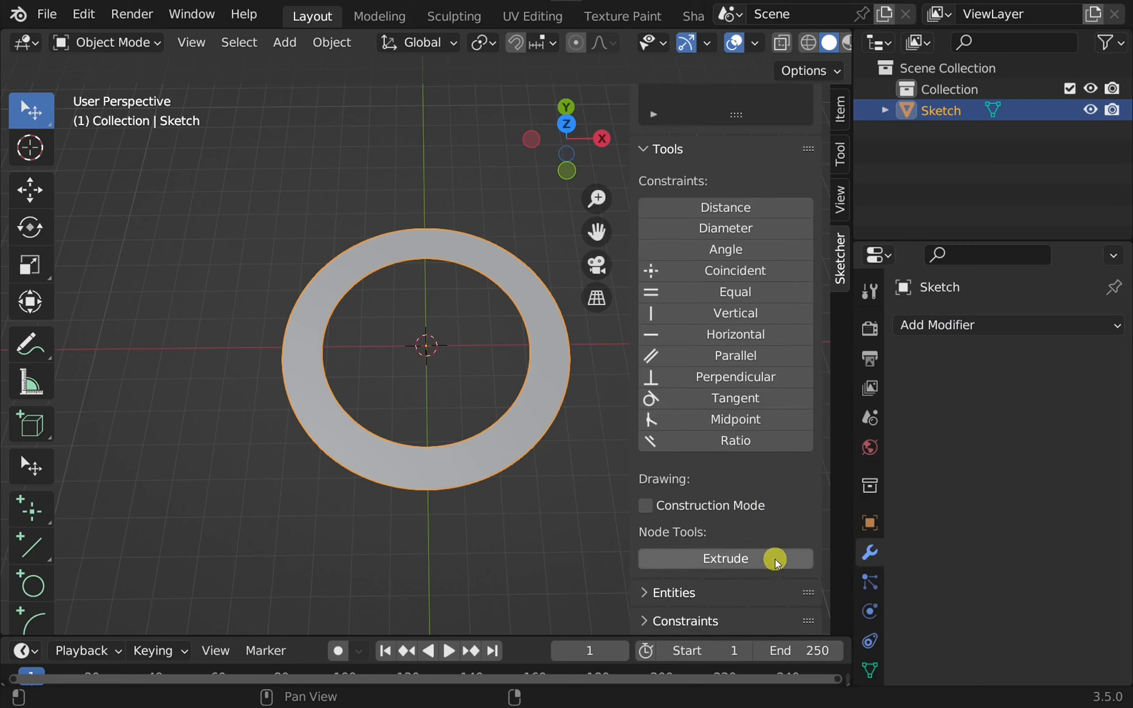
{"action": "left_click", "coordinate": [715, 560]}
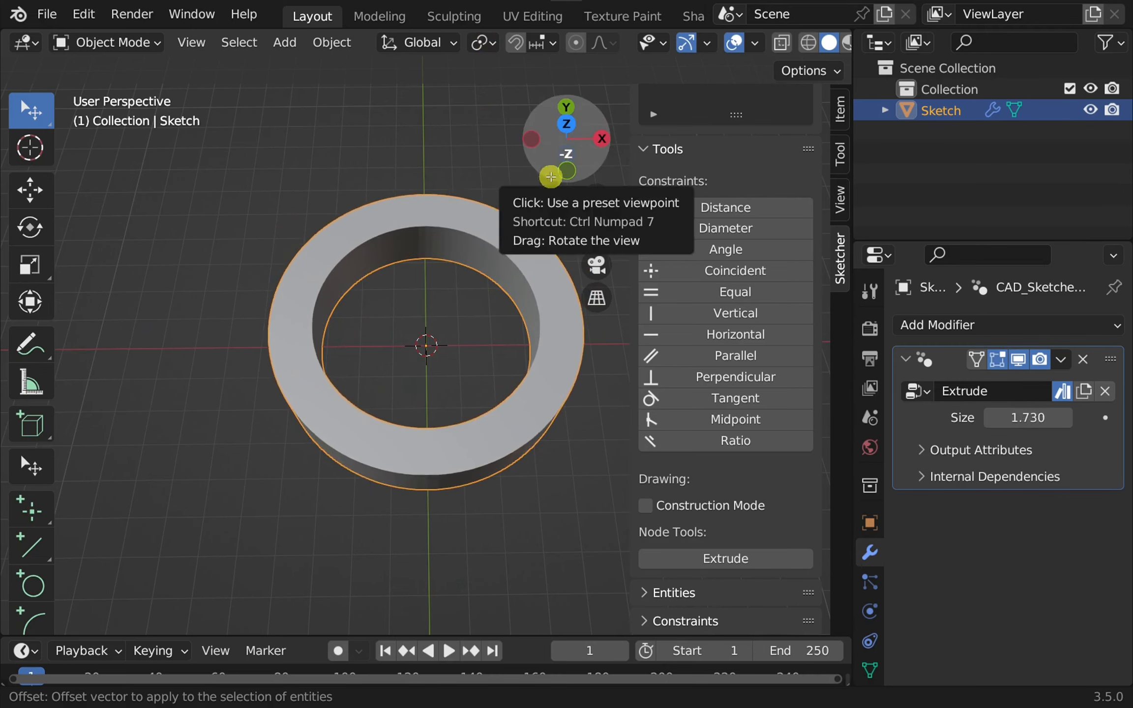
{"action": "left_click", "coordinate": [445, 241]}
{"action": "middle_click_drag", "start_coordinate": [445, 241], "coordinate": [425, 149]}
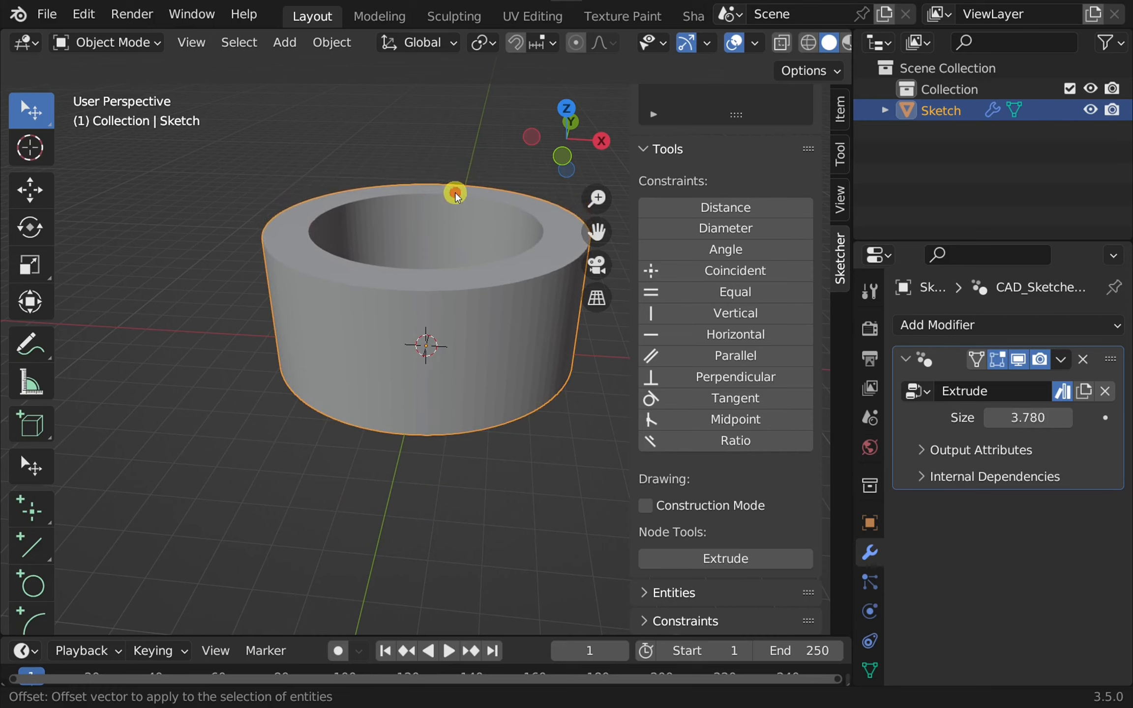
{"action": "left_click", "coordinate": [455, 193]}
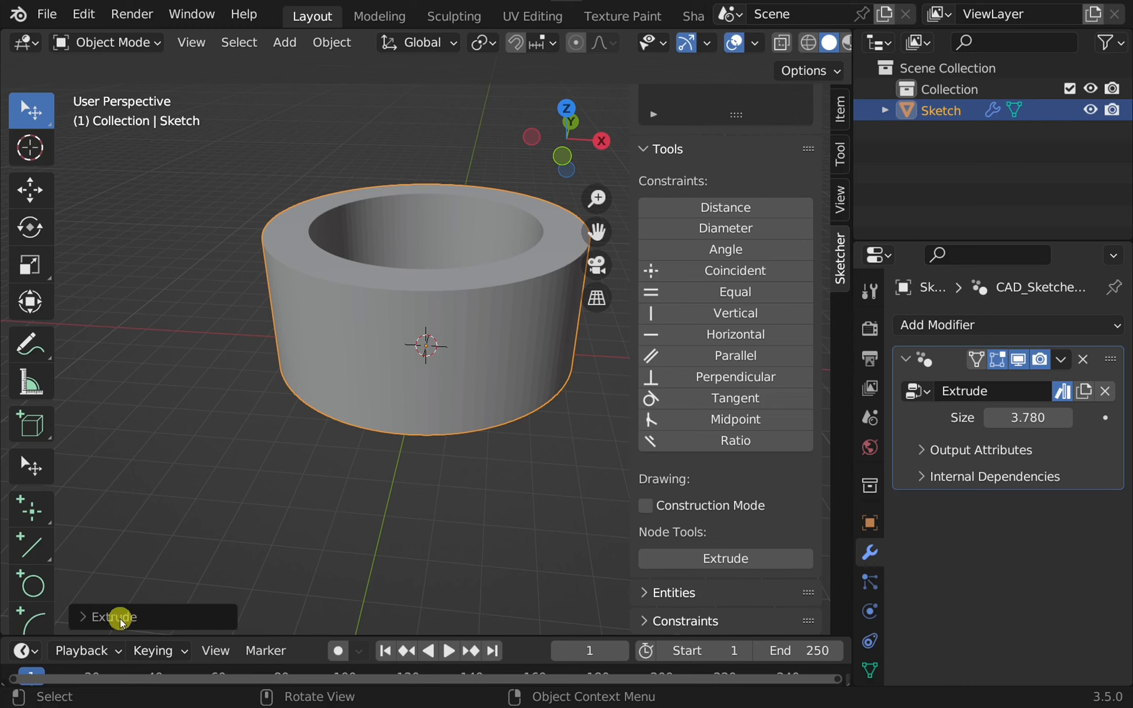
Set the ring's extrude offset to 5 mm in the operation settings
{"action": "left_click", "coordinate": [91, 615]}
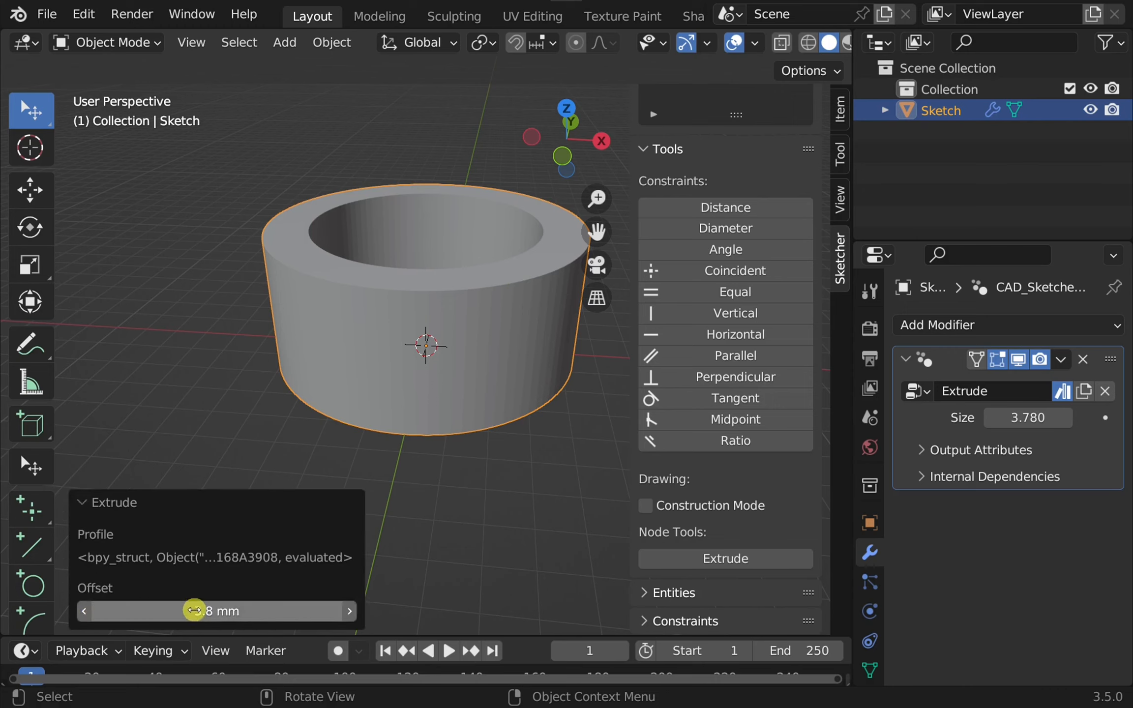
{"action": "mouse_move", "coordinate": [194, 610]}
{"action": "left_mouse_down"}
{"action": "mouse_move", "coordinate": [584, 422]}
{"action": "mouse_move", "coordinate": [551, 432]}
{"action": "mouse_move", "coordinate": [679, 272]}
{"action": "mouse_move", "coordinate": [596, 279]}
{"action": "mouse_move", "coordinate": [688, 271]}
{"action": "mouse_move", "coordinate": [660, 283]}
{"action": "mouse_move", "coordinate": [449, 273]}
{"action": "mouse_move", "coordinate": [648, 286]}
{"action": "mouse_move", "coordinate": [461, 320]}
{"action": "mouse_move", "coordinate": [507, 339]}
{"action": "mouse_move", "coordinate": [651, 335]}
{"action": "mouse_move", "coordinate": [509, 326]}
{"action": "mouse_move", "coordinate": [688, 309]}
{"action": "mouse_move", "coordinate": [410, 308]}
{"action": "mouse_move", "coordinate": [644, 302]}
{"action": "mouse_move", "coordinate": [595, 306]}
{"action": "mouse_move", "coordinate": [194, 613]}
{"action": "left_mouse_up"}
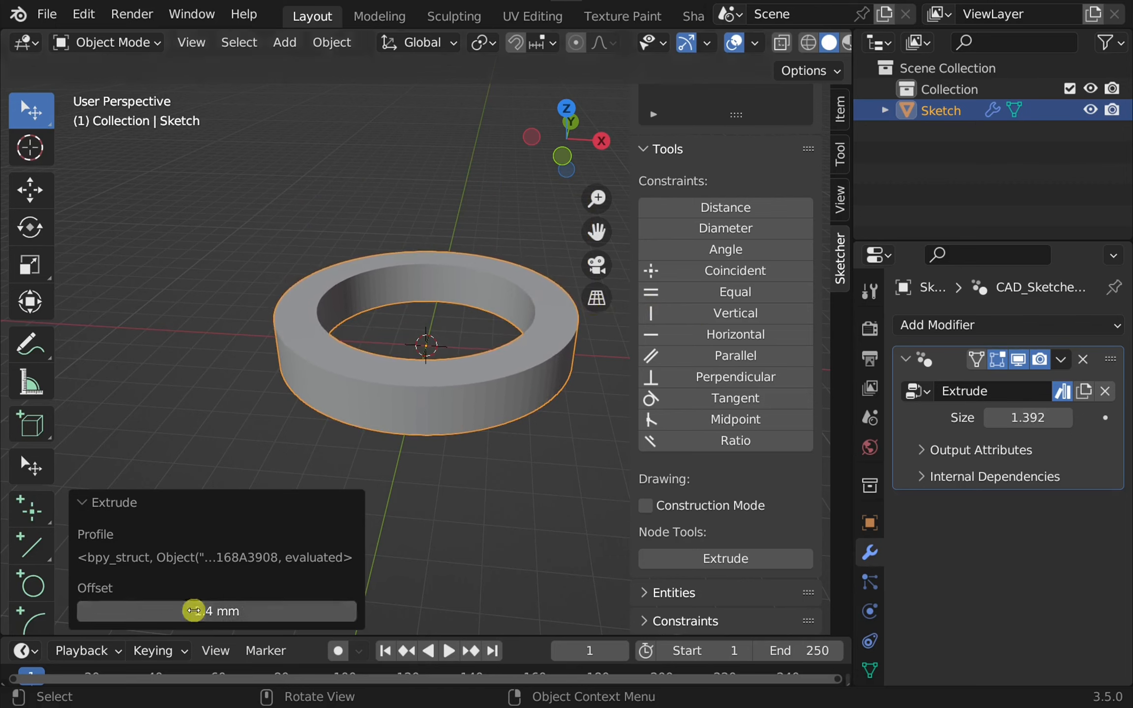
{"action": "left_click", "coordinate": [256, 612]}
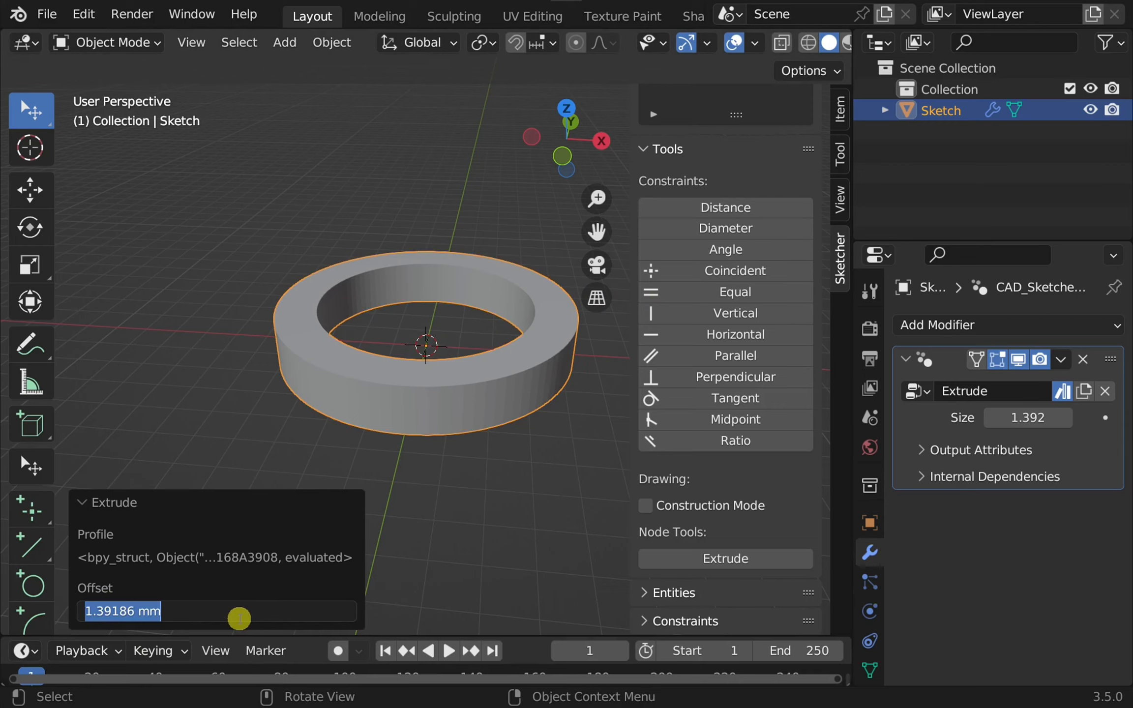
{"action": "type", "text": "5"}
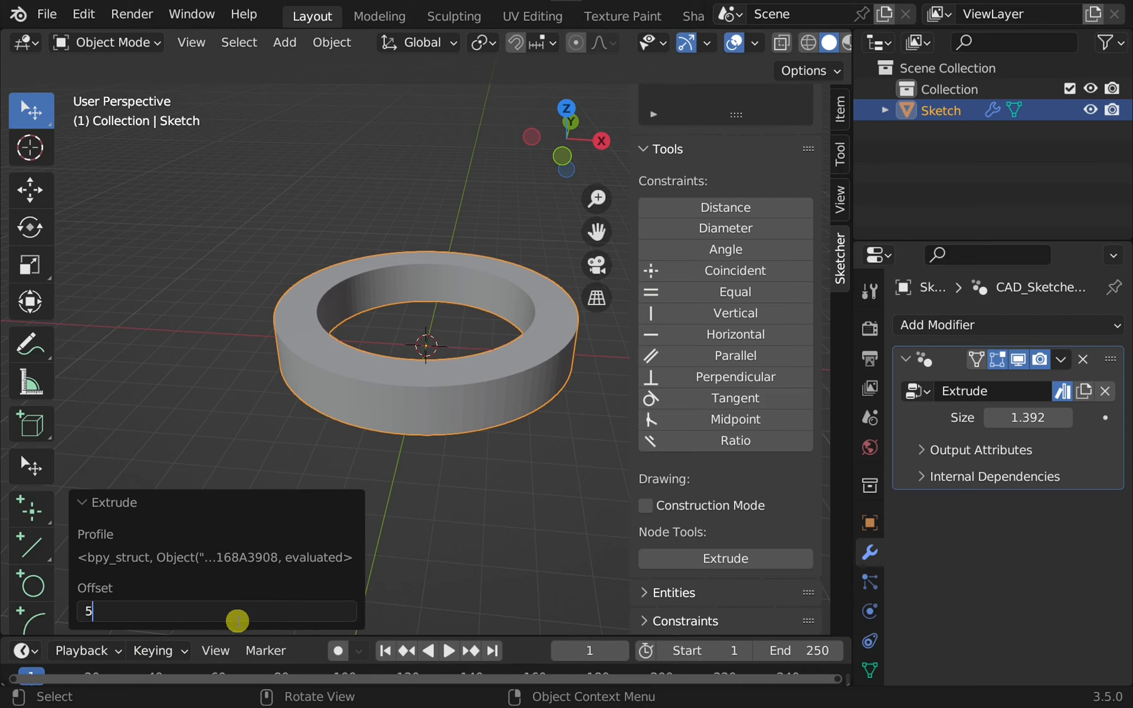
{"action": "key", "text": "Return"}
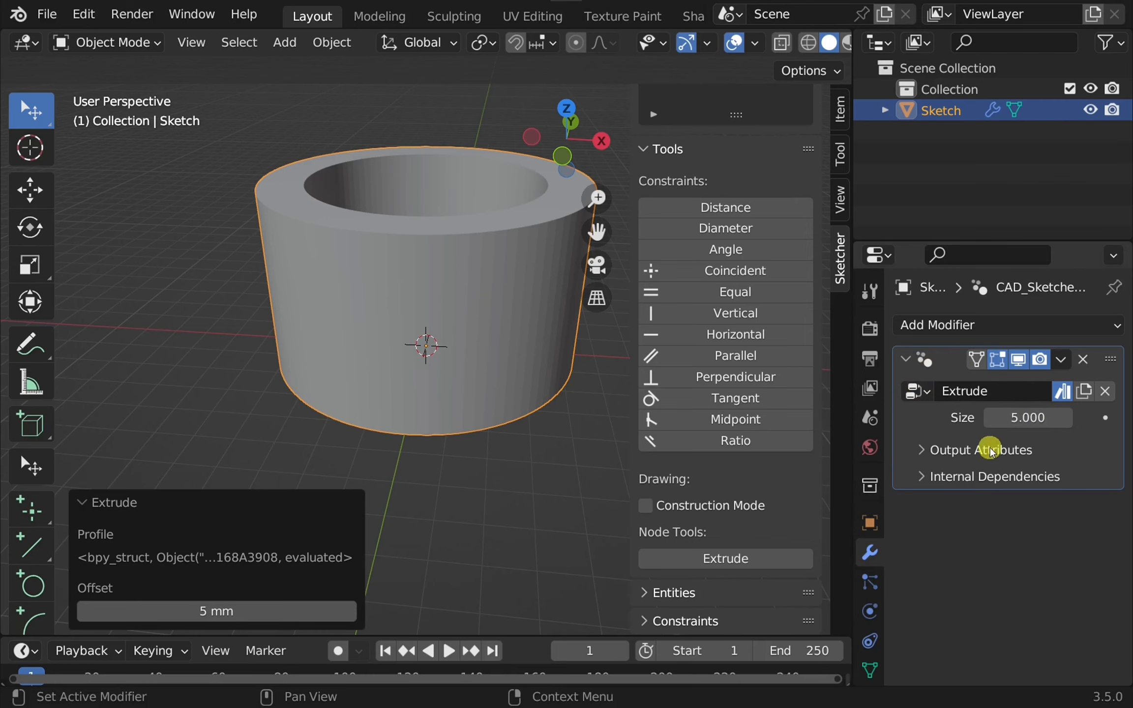
Set the Size of the ring's Extrude modifier to -5 so that it extrudes downward
{"action": "left_click", "coordinate": [1023, 417]}
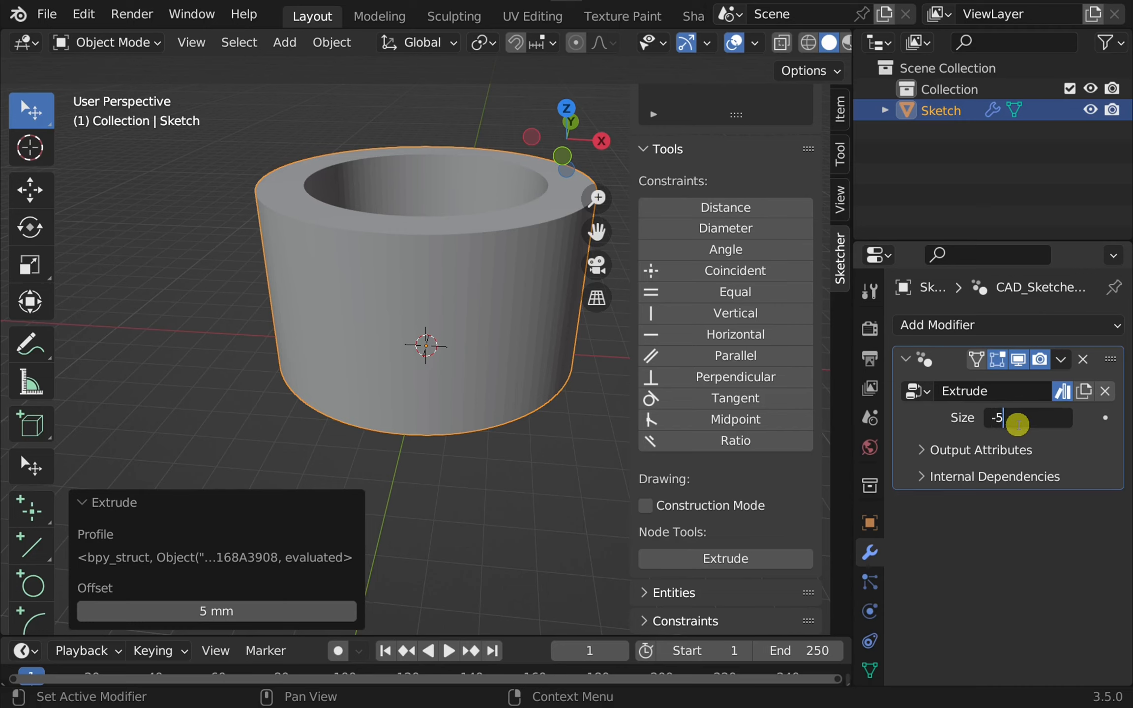
{"action": "key", "text": "Return"}
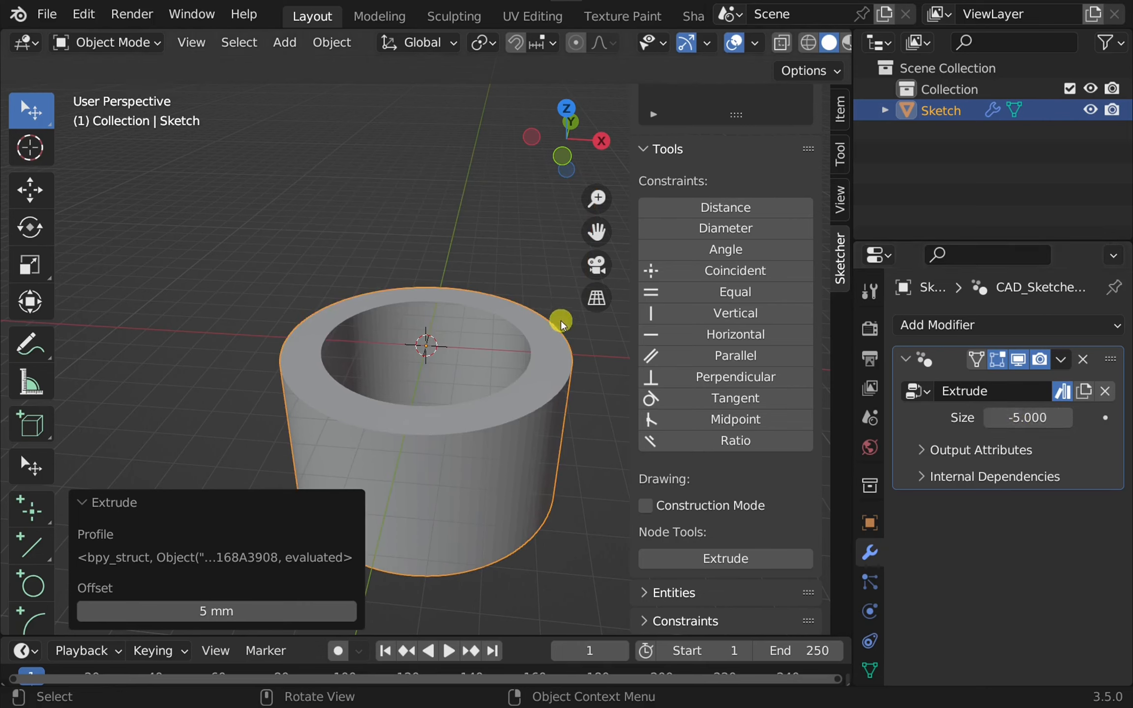
{"action": "left_click", "coordinate": [561, 494]}
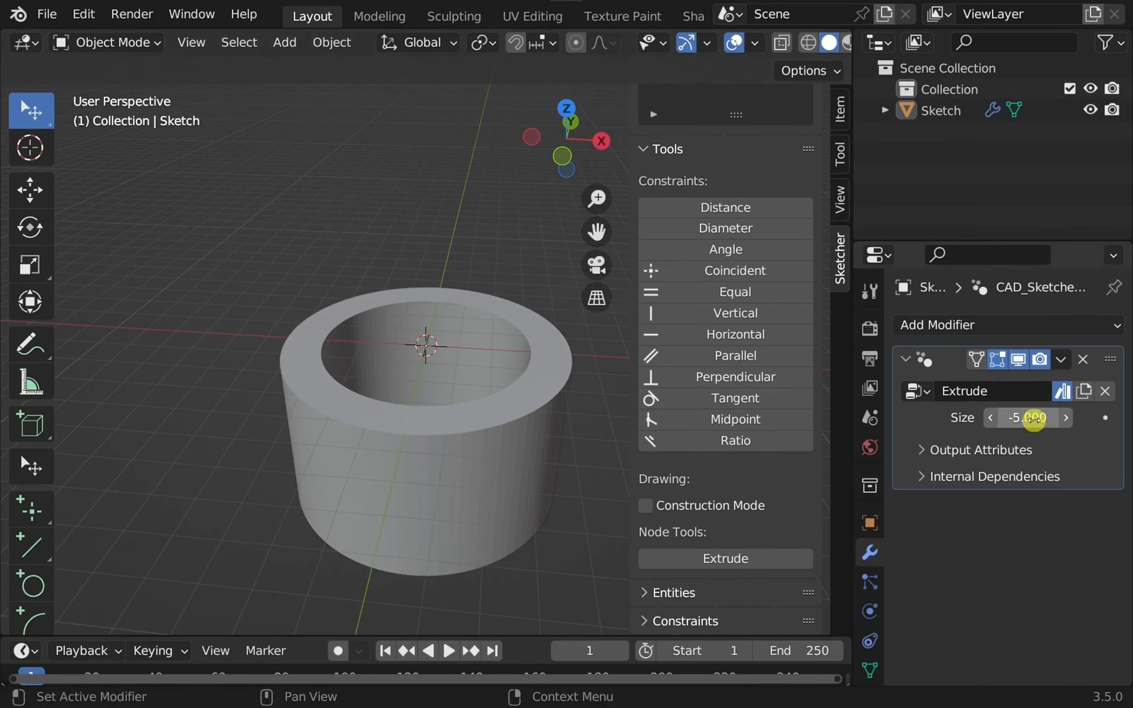
{"action": "left_click", "coordinate": [1034, 419]}
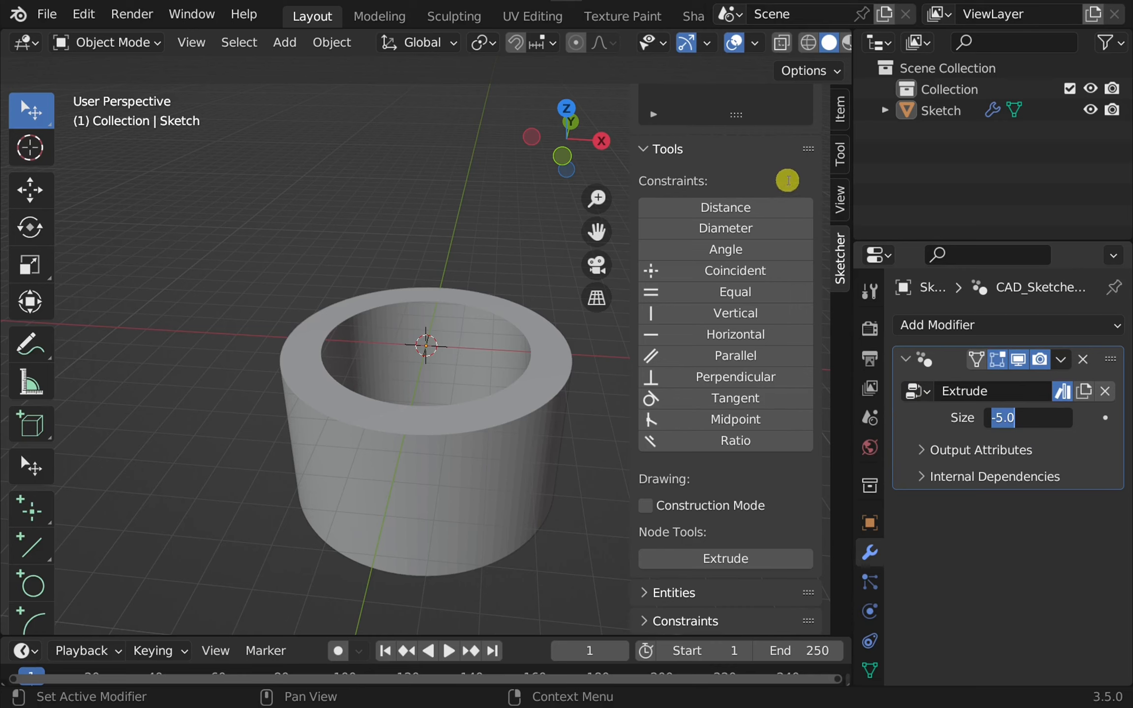
{"action": "left_click", "coordinate": [786, 181]}
Edit the ring's sketch to enlarge the outer circle and shrink the inner one, and leave the sketch to update the solid
{"action": "scroll", "coordinate": [784, 181], "scroll_direction": "up", "scroll_amount": 6}
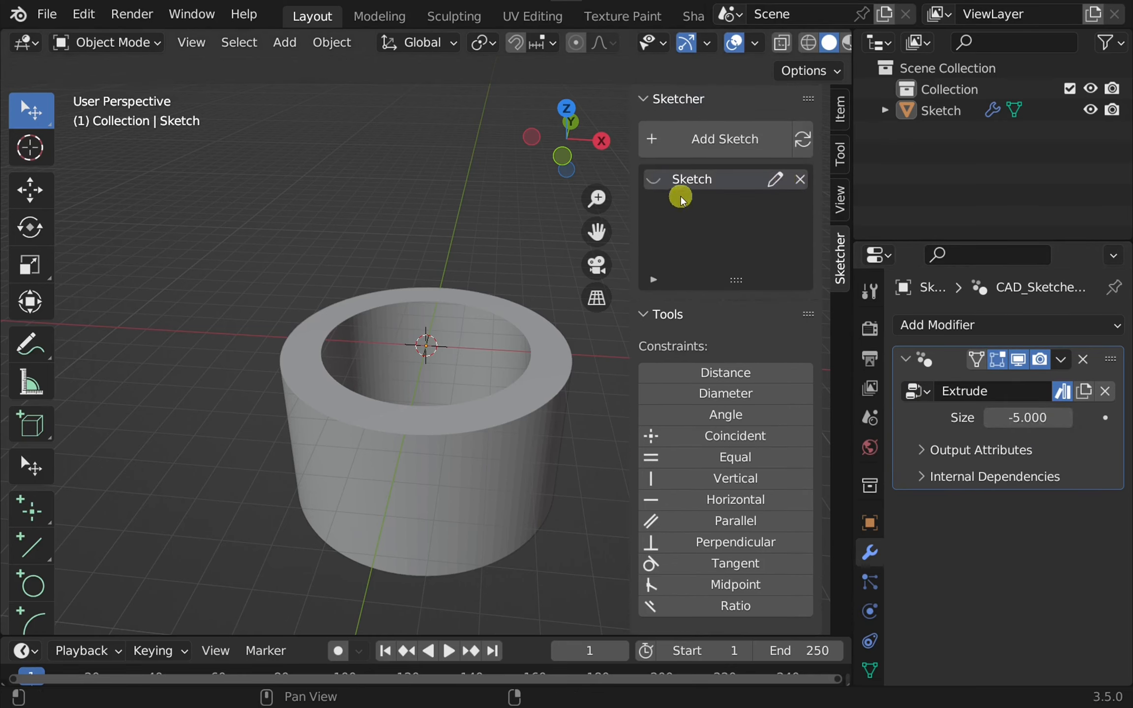
{"action": "left_click", "coordinate": [779, 182]}
{"action": "mouse_move", "coordinate": [513, 253]}
{"action": "middle_mouse_down"}
{"action": "mouse_move", "coordinate": [504, 416]}
{"action": "mouse_move", "coordinate": [468, 329]}
{"action": "mouse_move", "coordinate": [506, 250]}
{"action": "middle_mouse_up"}
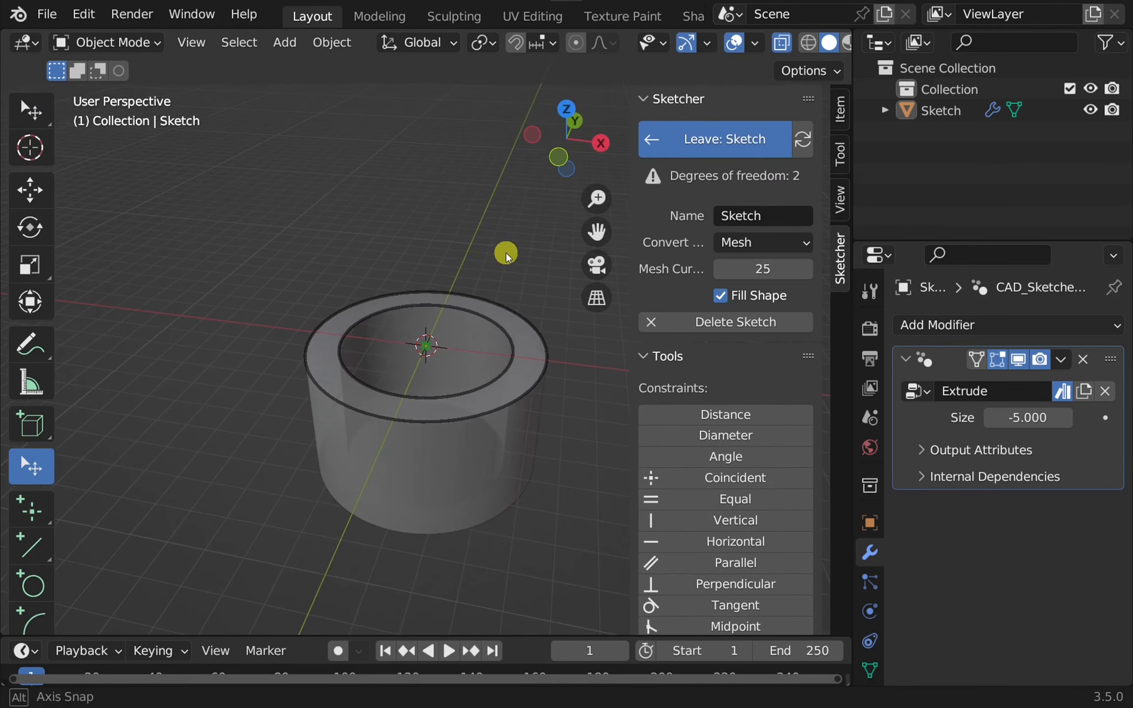
{"action": "left_click_drag", "start_coordinate": [538, 366], "coordinate": [604, 387]}
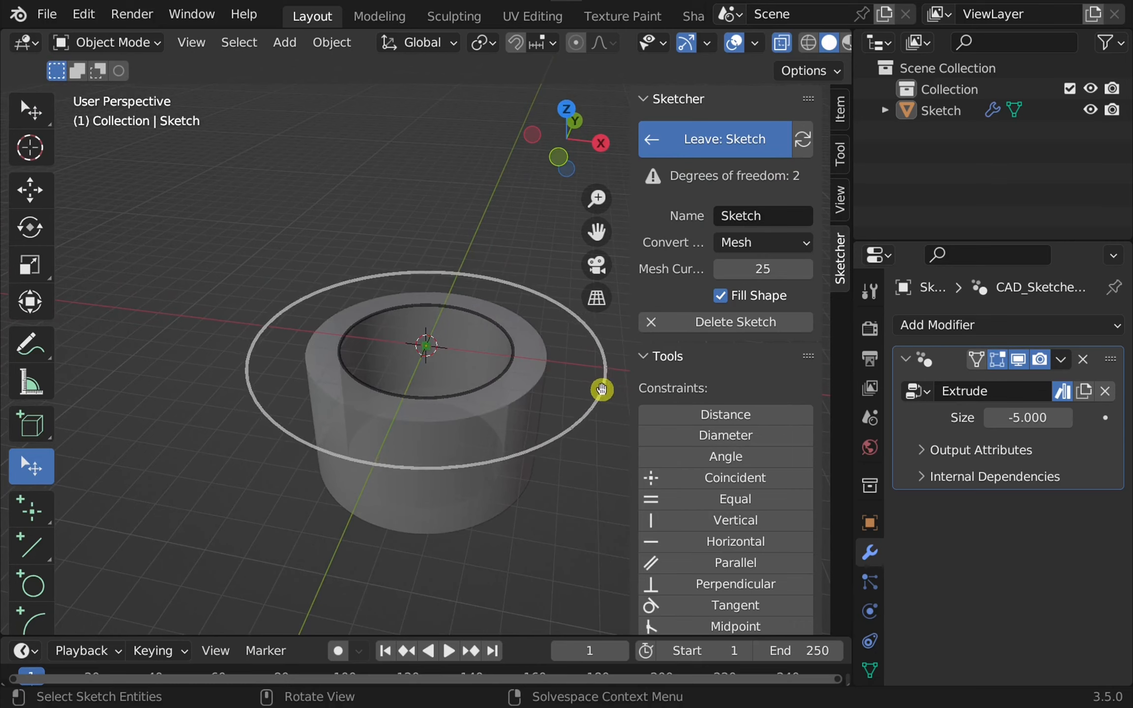
{"action": "mouse_move", "coordinate": [506, 369]}
{"action": "left_mouse_down"}
{"action": "mouse_move", "coordinate": [536, 371]}
{"action": "mouse_move", "coordinate": [484, 370]}
{"action": "left_mouse_up"}
{"action": "left_click", "coordinate": [725, 136]}
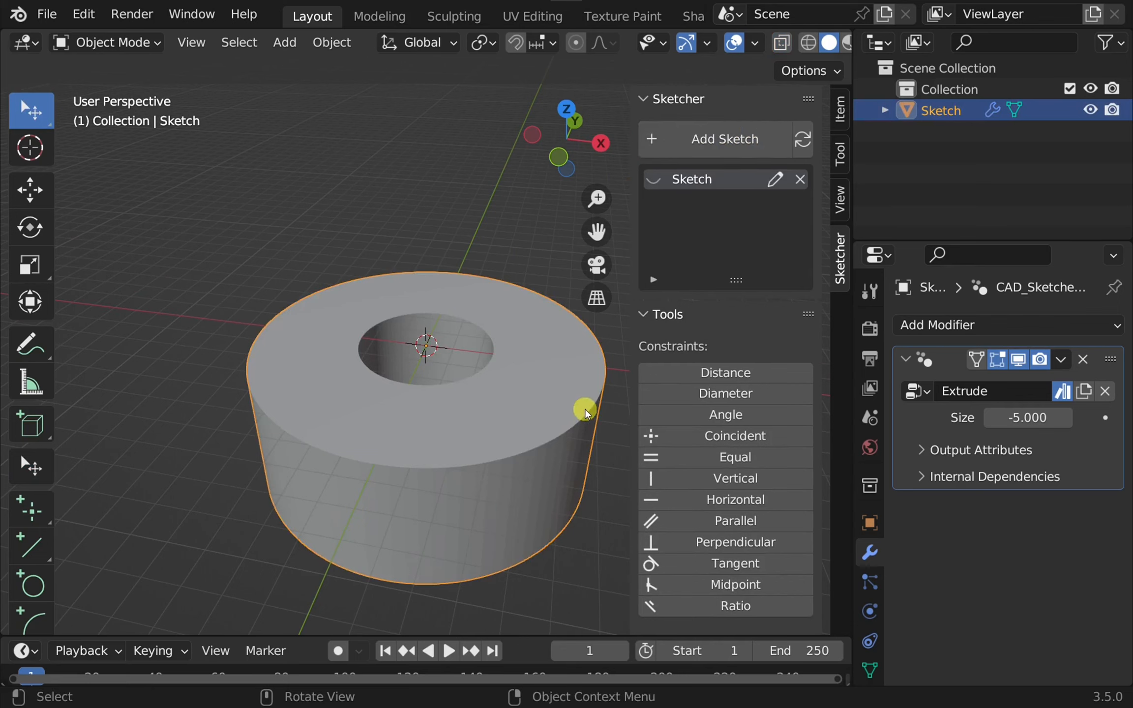
Apply the ring's Extrude modifier, and shrink the outer circle in the reopened sketch to regenerate the mesh
{"action": "left_click", "coordinate": [1061, 360]}
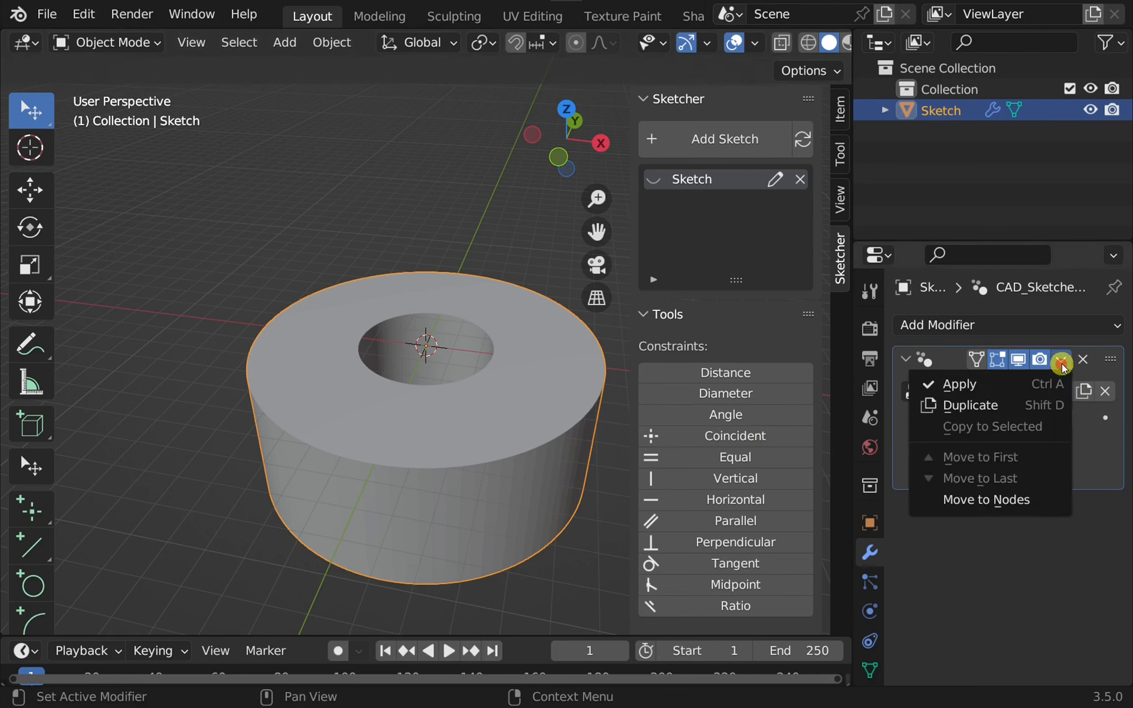
{"action": "left_click", "coordinate": [996, 384]}
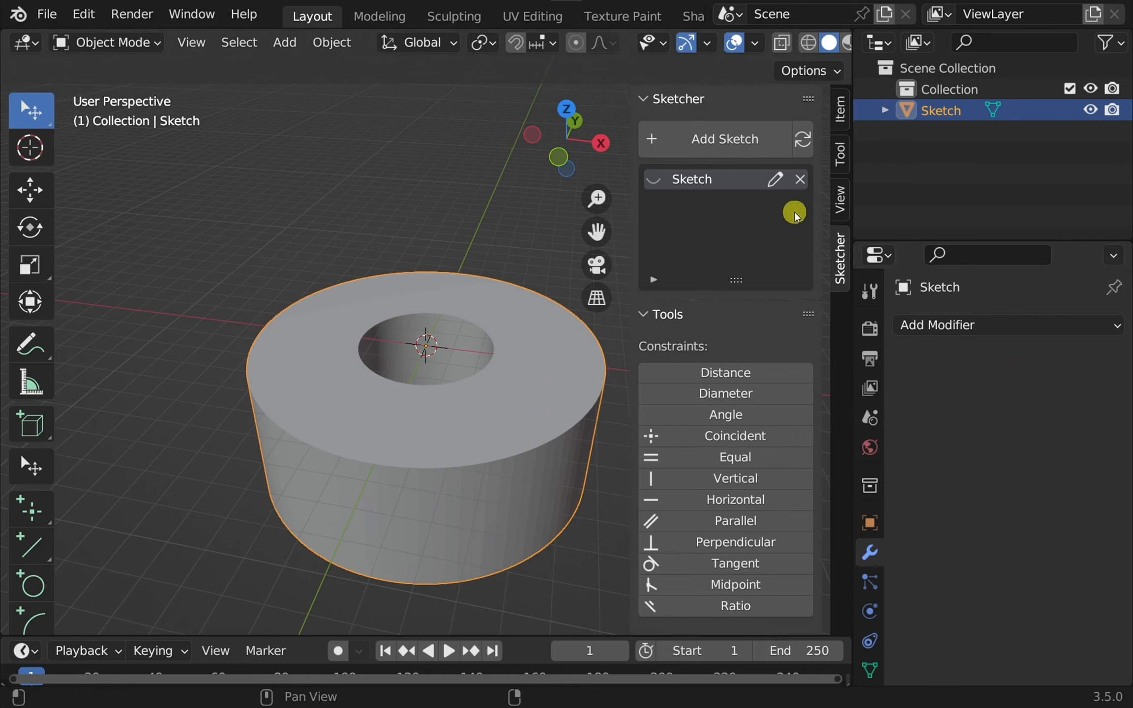
{"action": "left_click", "coordinate": [776, 184]}
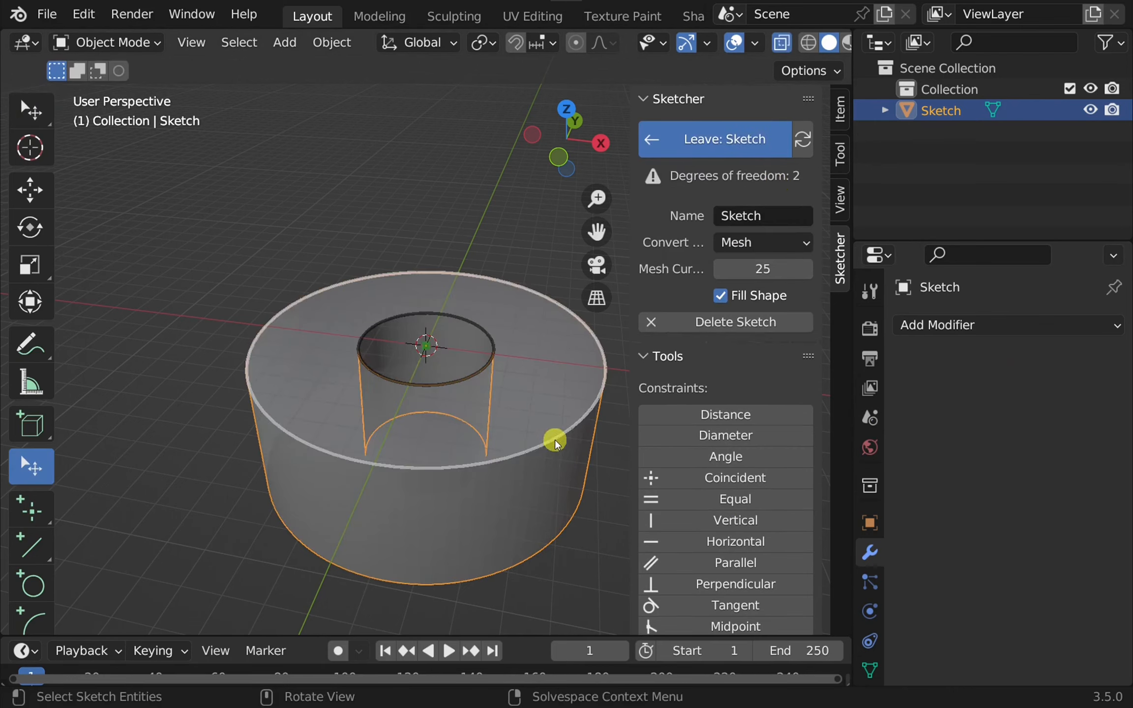
{"action": "left_click", "coordinate": [703, 143]}
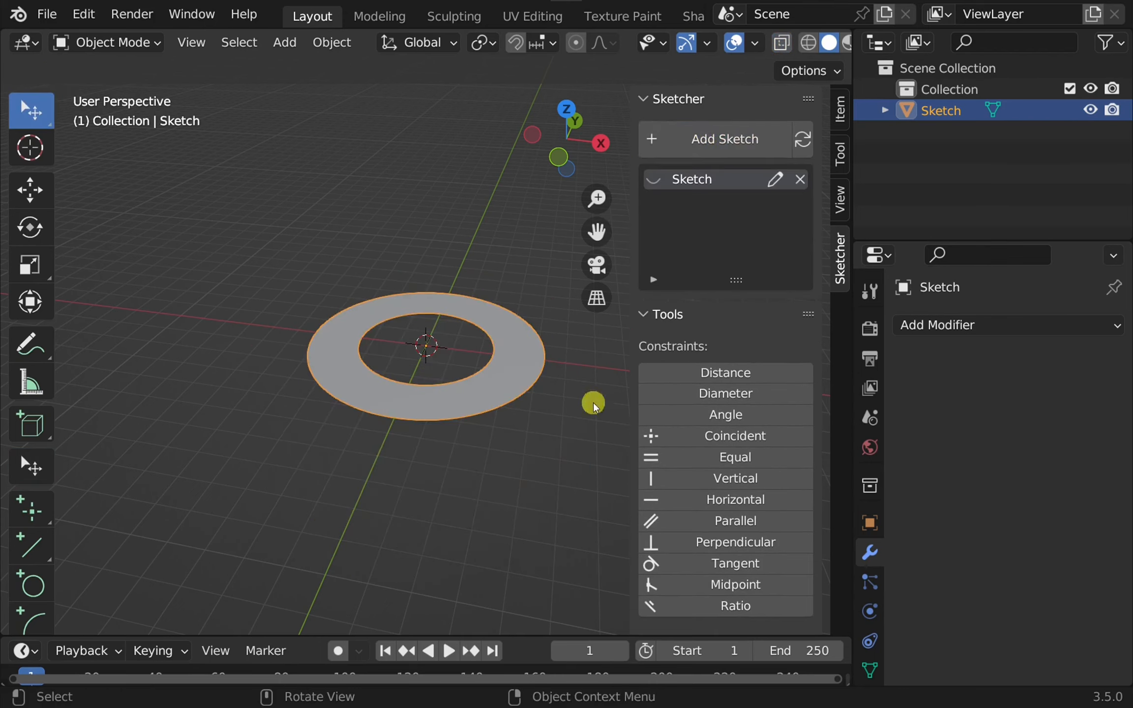
Extrude the regenerated flat ring again with the sketcher's Extrude node tool
{"action": "scroll", "coordinate": [759, 409], "scroll_direction": "down", "scroll_amount": 5}
{"action": "scroll", "coordinate": [761, 407], "scroll_direction": "down", "scroll_amount": 2}
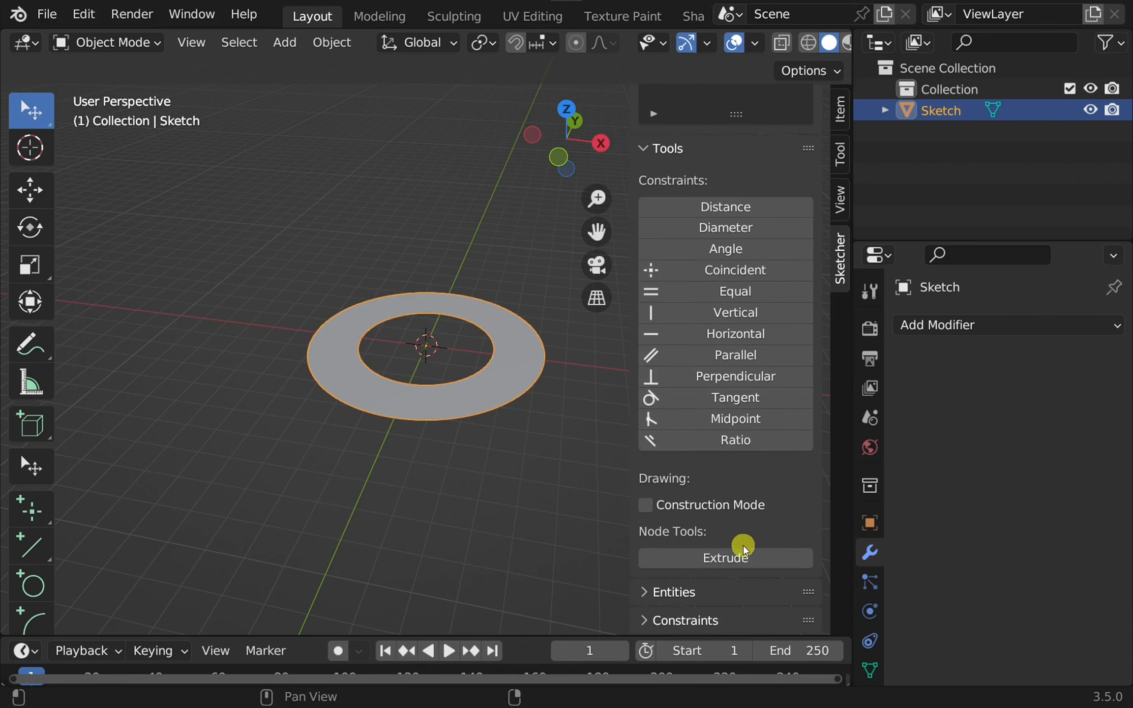
{"action": "left_click", "coordinate": [753, 557]}
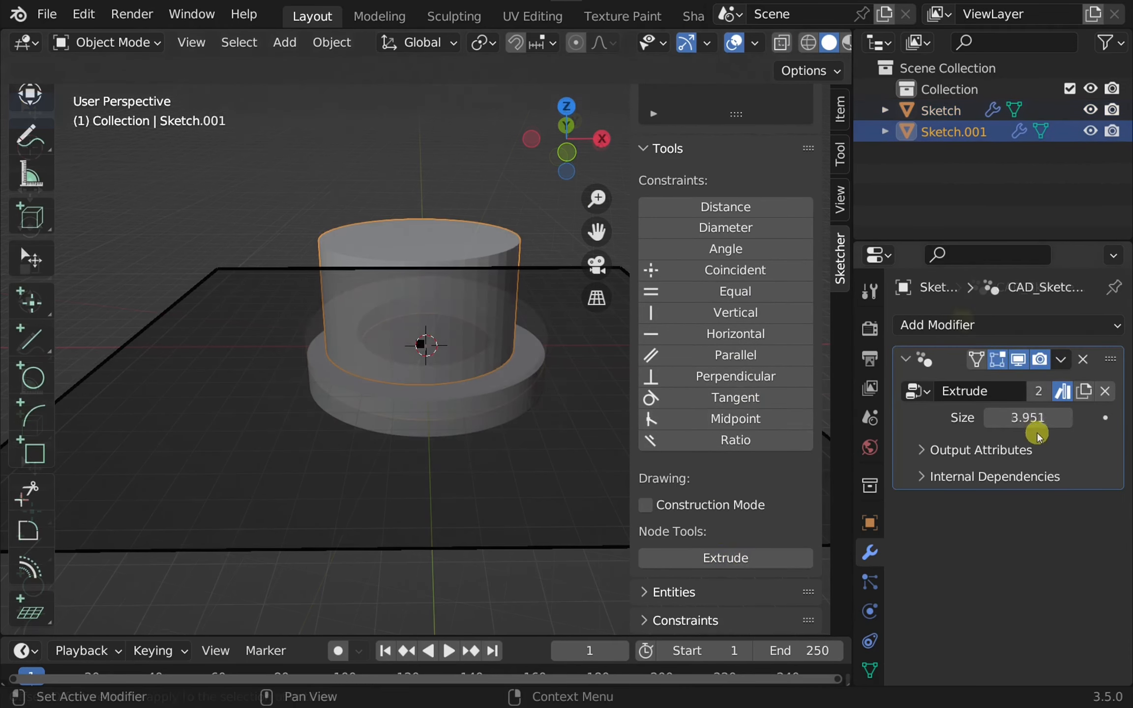
{"action": "left_click_drag", "start_coordinate": [553, 164], "coordinate": [582, 145]}
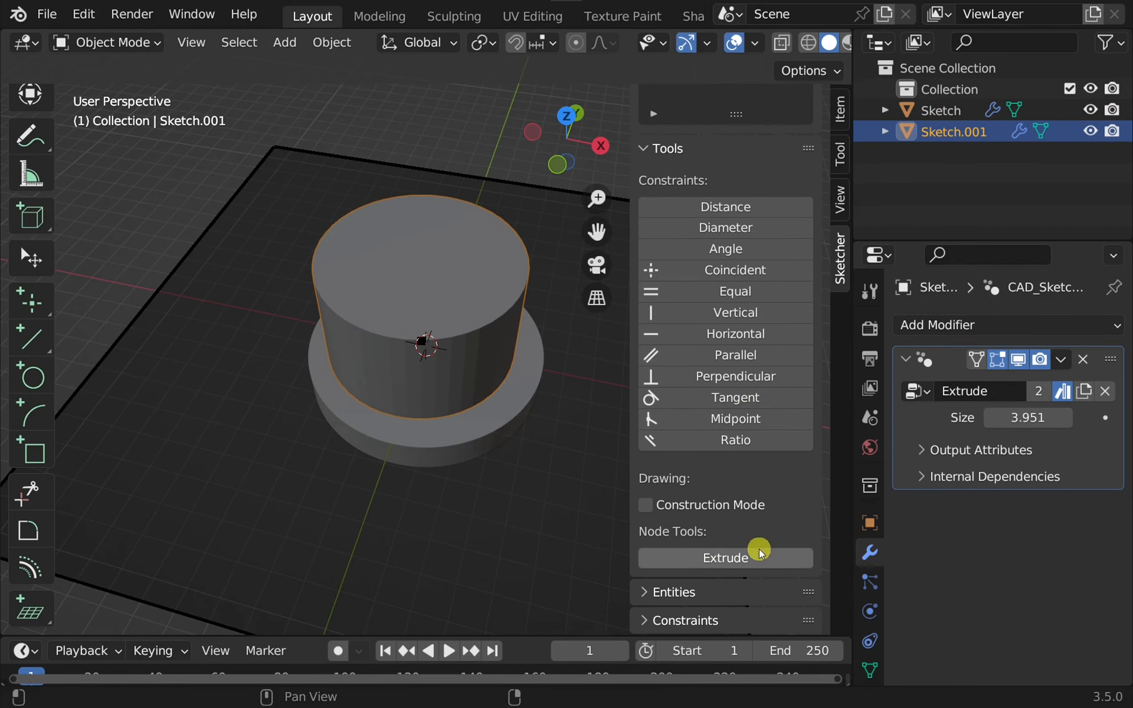